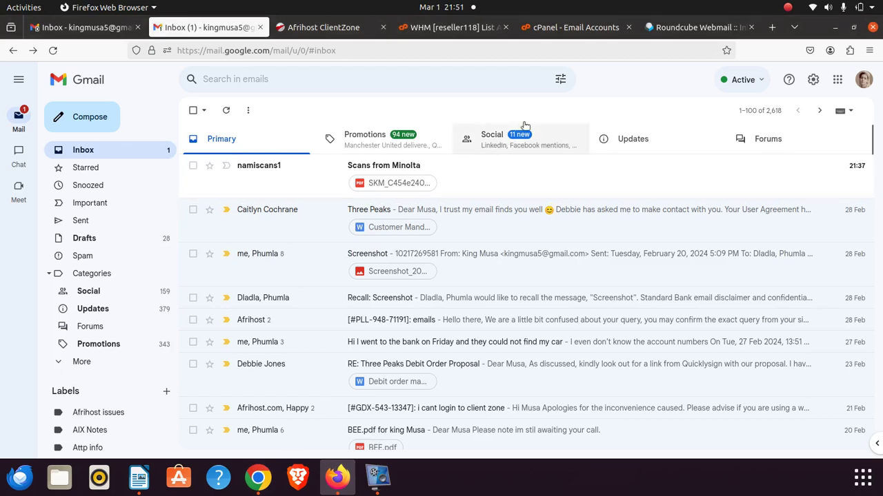
Step: Close the cPanel email accounts, WHM reseller and Afrihost ClientZone tabs
{"action": "left_click", "coordinate": [628, 27]}
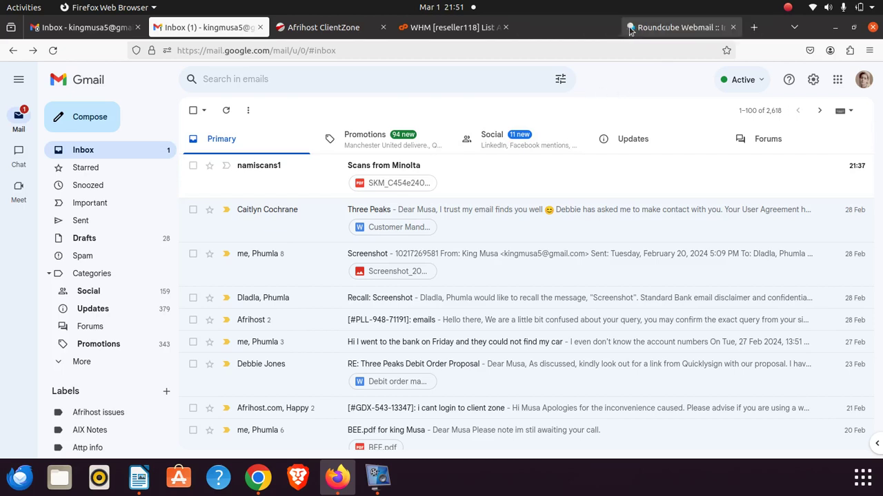
{"action": "left_click", "coordinate": [506, 28]}
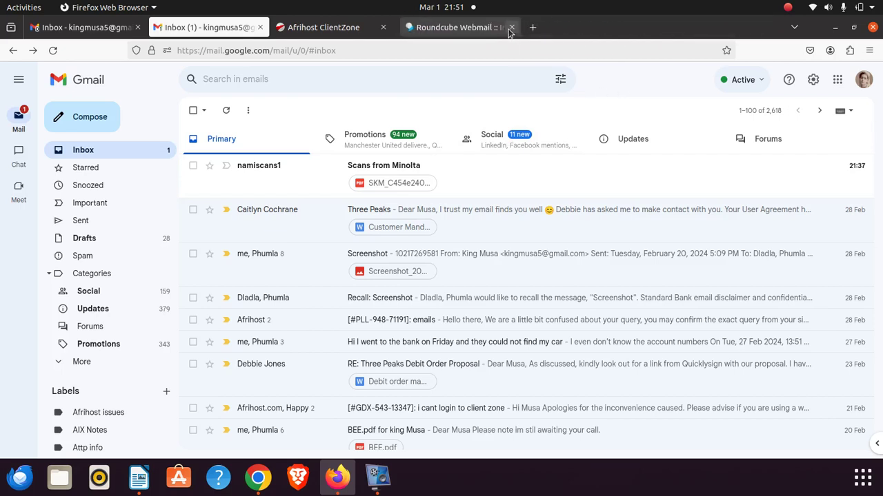
{"action": "left_click", "coordinate": [387, 28]}
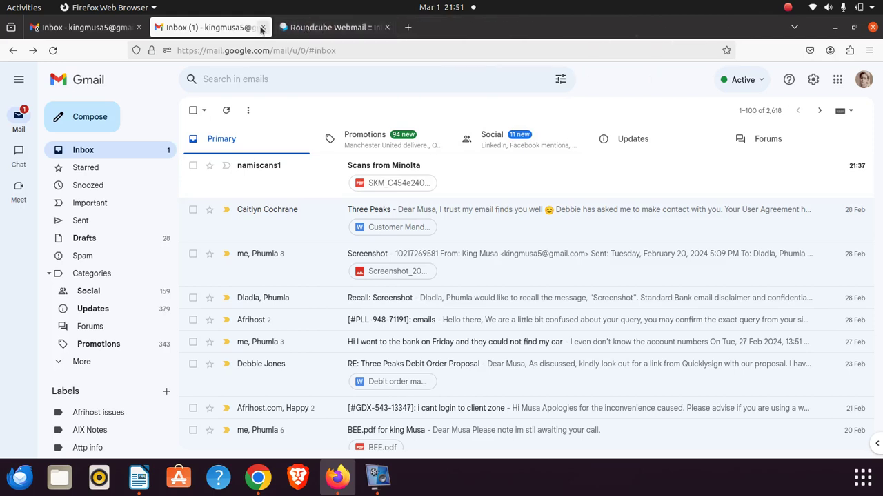
Step: Check the Scans from Minolta email, close the Roundcube tab, and return to the first Gmail tab
{"action": "left_click", "coordinate": [456, 188]}
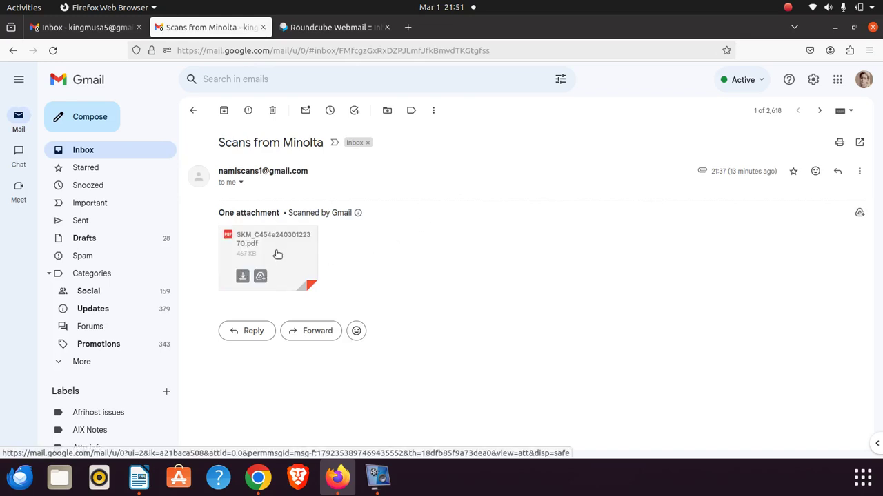
{"action": "left_click", "coordinate": [97, 81]}
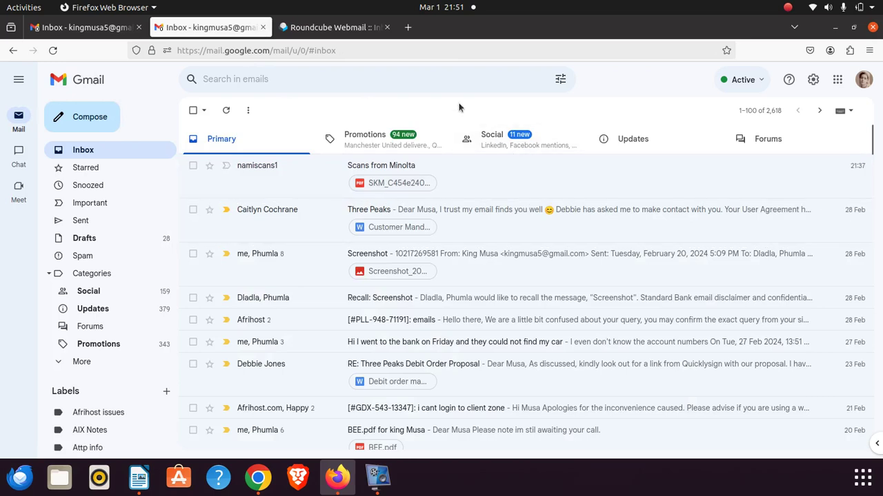
{"action": "left_click", "coordinate": [344, 32]}
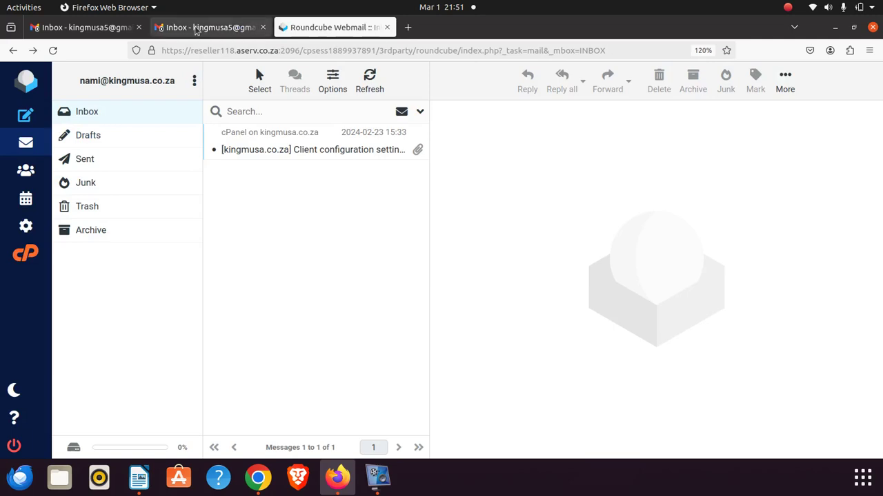
{"action": "left_click", "coordinate": [386, 28]}
{"action": "left_click", "coordinate": [94, 31]}
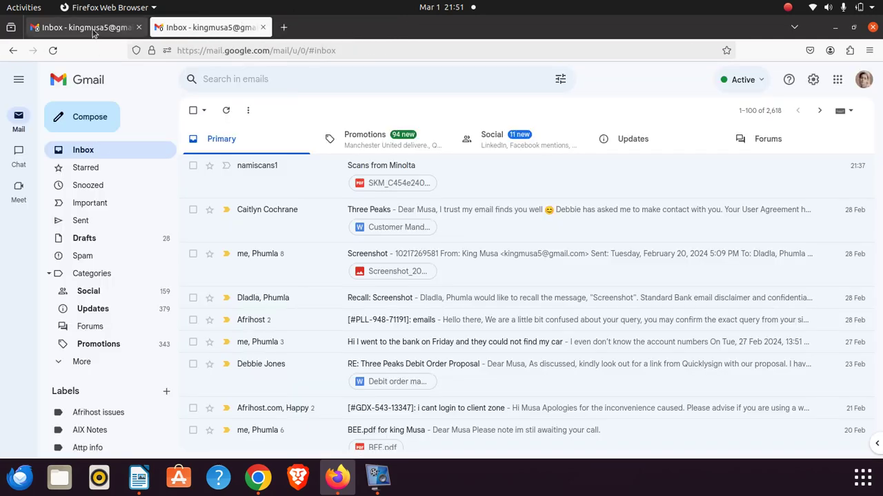
Step: Close the duplicate, still-loading Gmail tab
{"action": "left_click", "coordinate": [138, 27]}
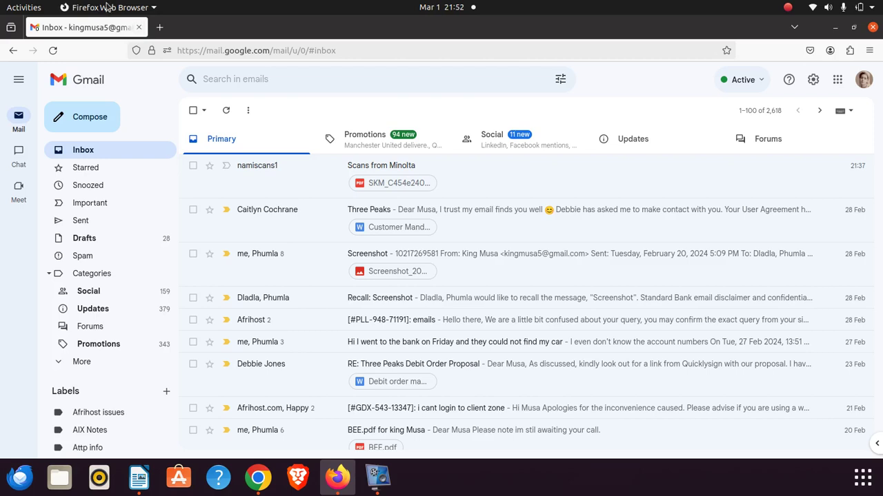
Step: Open the printer's web page at 10.52.73.100 in a new tab and log in as Administrator
{"action": "left_click", "coordinate": [159, 29]}
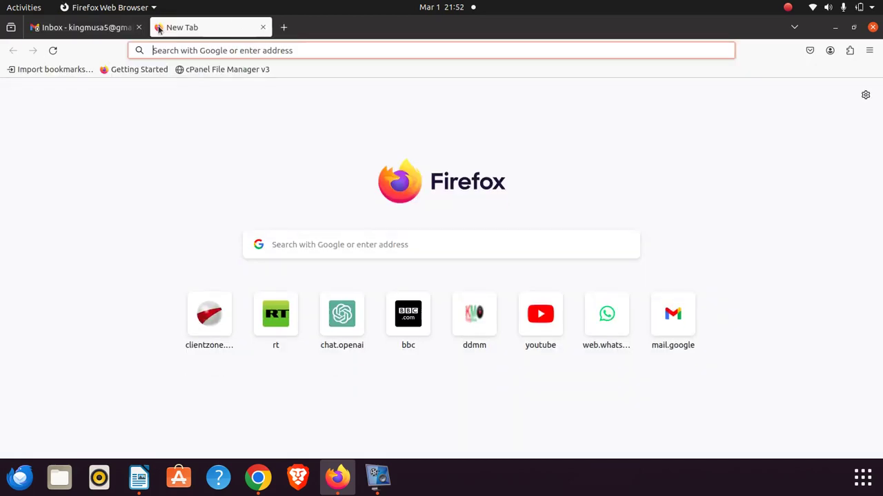
{"action": "type", "text": "1"}
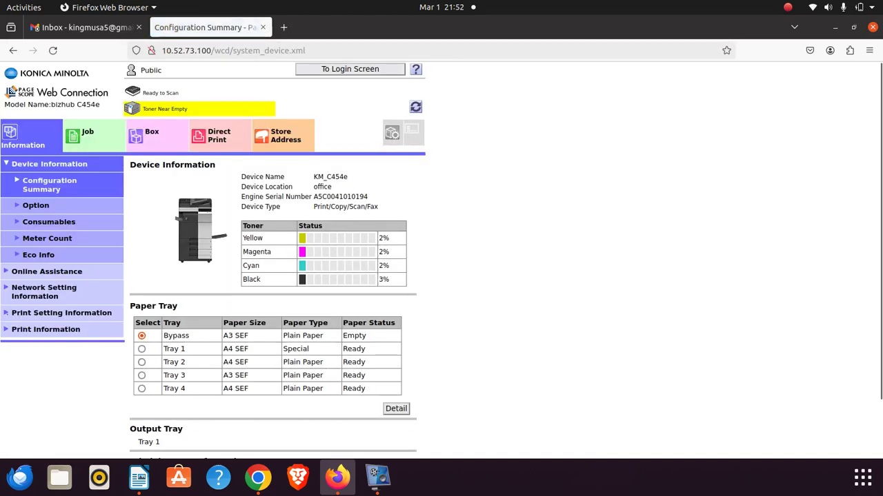
{"action": "left_click", "coordinate": [333, 69]}
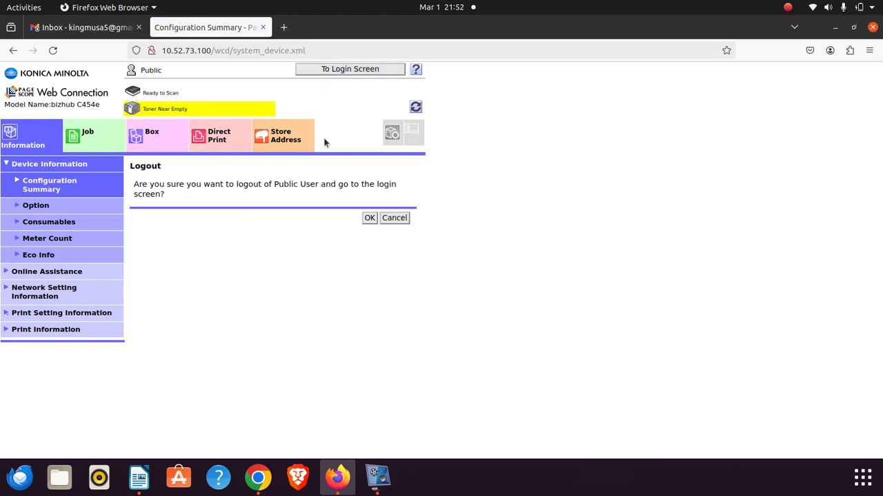
{"action": "left_click", "coordinate": [369, 219]}
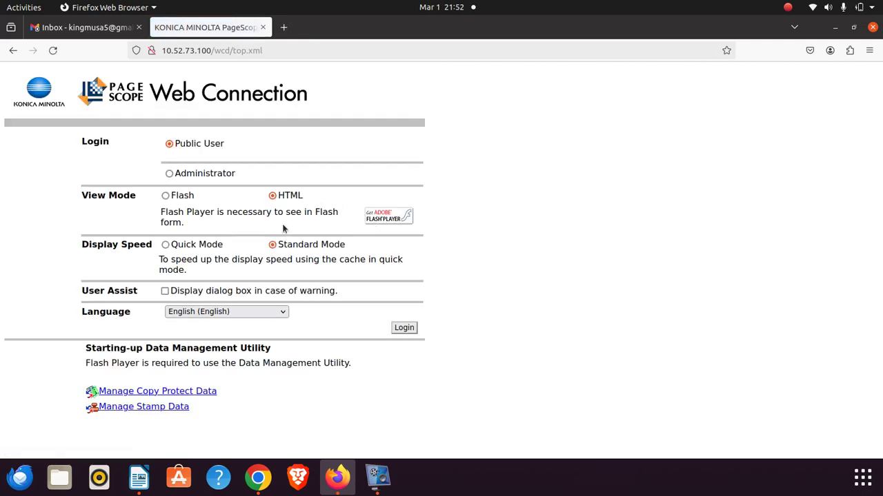
{"action": "left_click", "coordinate": [169, 174]}
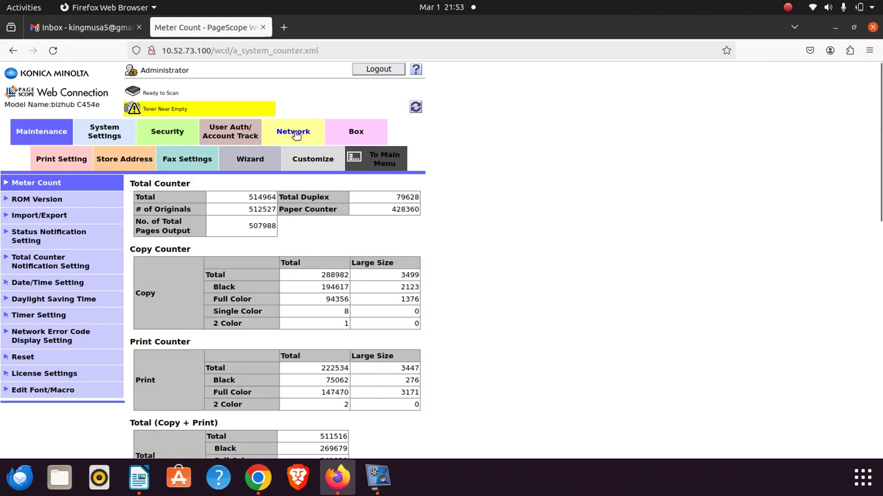
Step: Confirm the administrator and machine e-mail addresses in Machine Setting and save them
{"action": "left_click", "coordinate": [105, 138]}
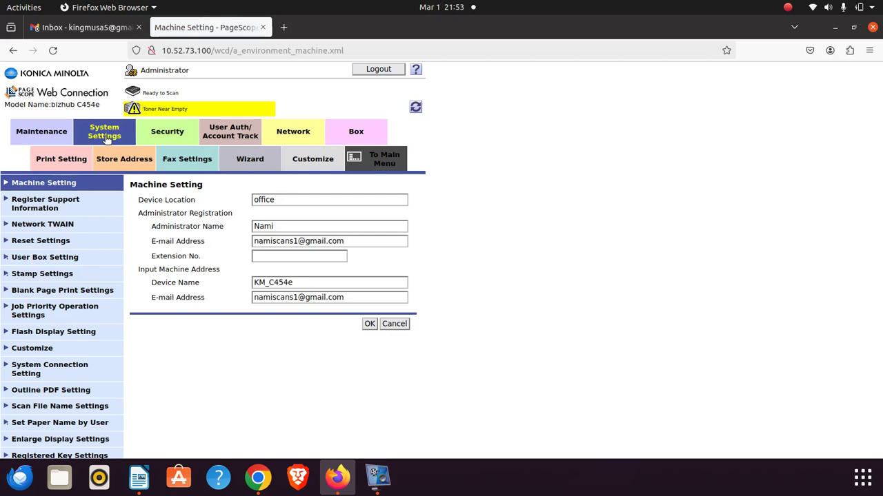
{"action": "left_click", "coordinate": [373, 237]}
{"action": "left_click_drag", "start_coordinate": [372, 237], "coordinate": [227, 231]}
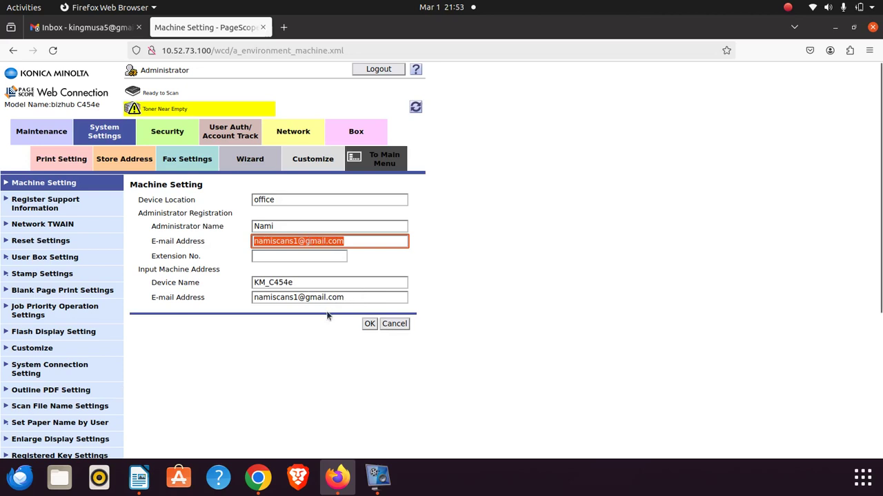
{"action": "left_click", "coordinate": [369, 324]}
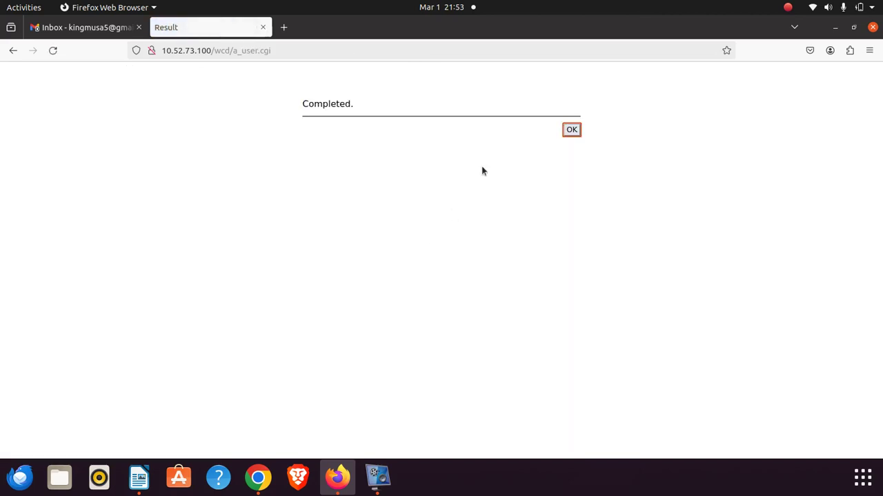
{"action": "left_click", "coordinate": [572, 129]}
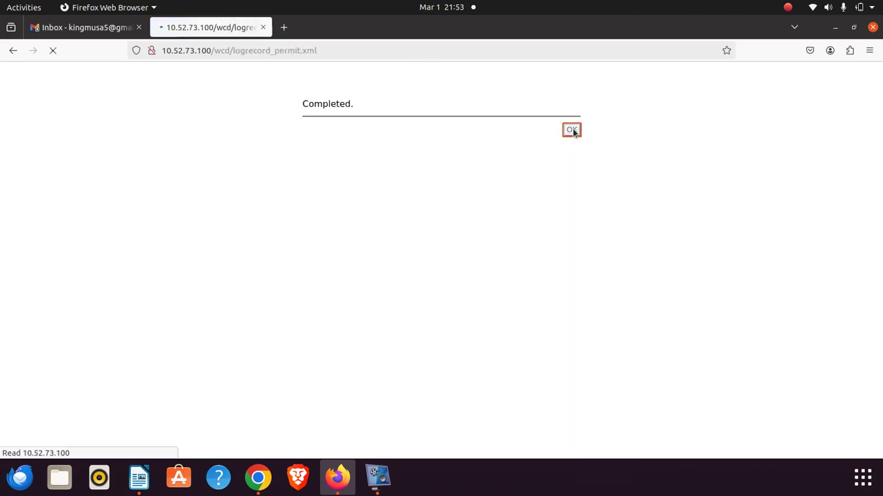
{"action": "left_click", "coordinate": [474, 199]}
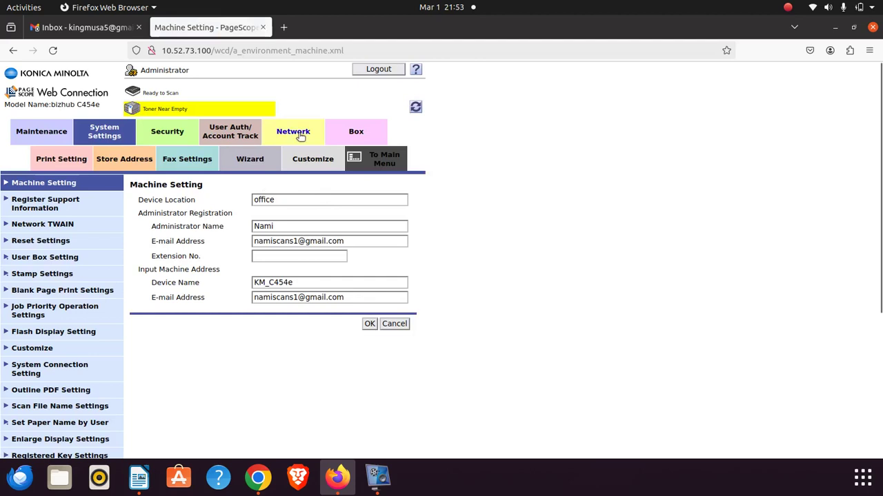
Step: Verify the TCP/IP DNS servers are 8.8.8.8 and 8.8.4.4, and save the settings
{"action": "left_click", "coordinate": [295, 137]}
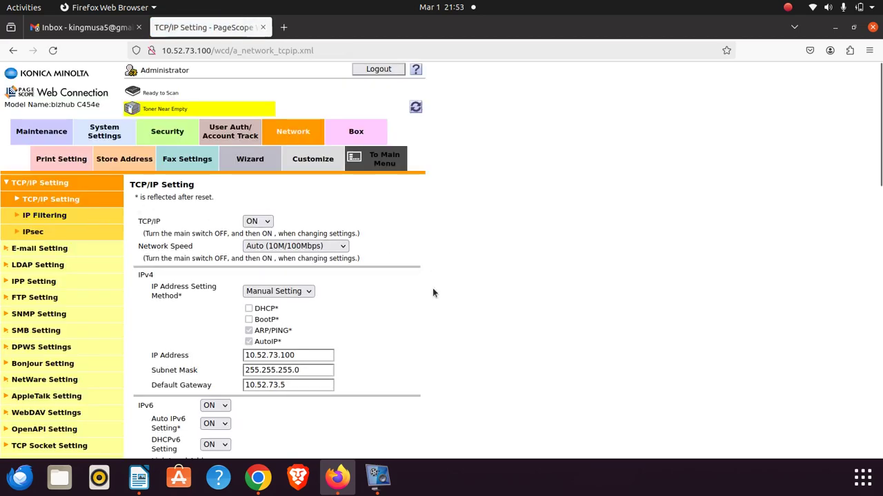
{"action": "scroll", "coordinate": [432, 289], "scroll_direction": "down", "scroll_amount": 6}
{"action": "scroll", "coordinate": [433, 290], "scroll_direction": "down", "scroll_amount": 9}
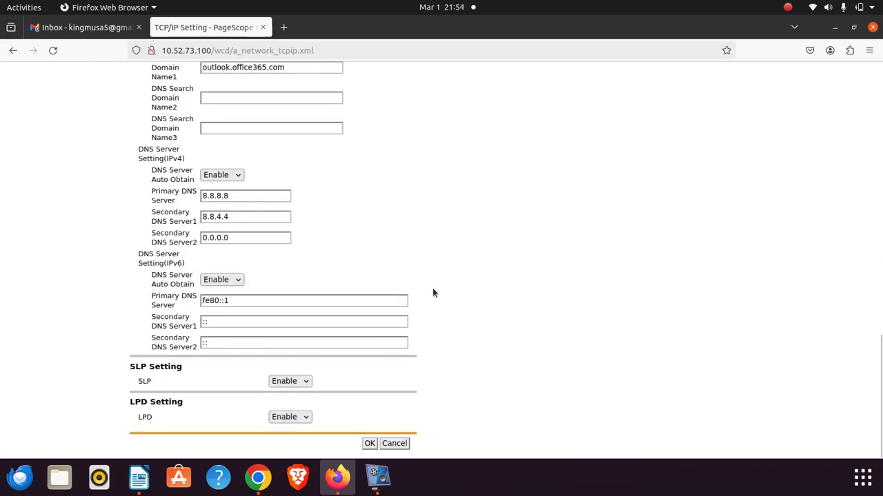
{"action": "scroll", "coordinate": [432, 293], "scroll_direction": "up", "scroll_amount": 10}
{"action": "scroll", "coordinate": [432, 287], "scroll_direction": "up", "scroll_amount": 2}
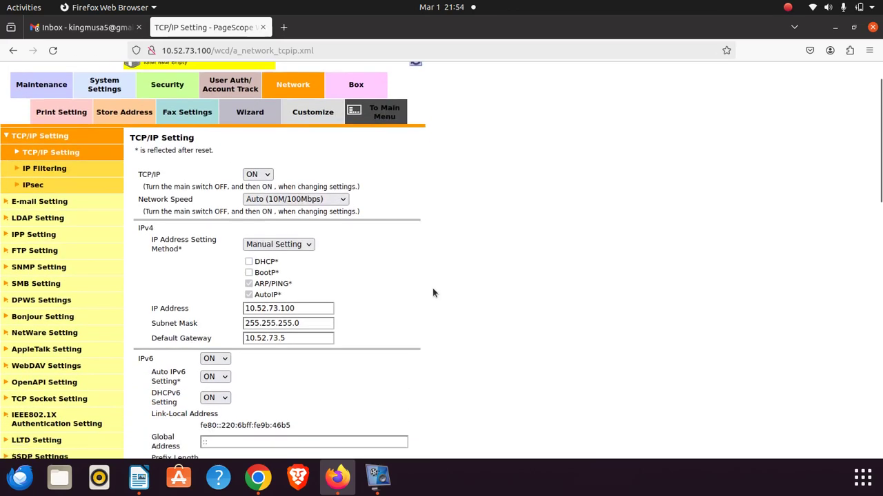
{"action": "scroll", "coordinate": [432, 288], "scroll_direction": "down", "scroll_amount": 4}
{"action": "scroll", "coordinate": [433, 287], "scroll_direction": "down", "scroll_amount": 3}
{"action": "scroll", "coordinate": [433, 287], "scroll_direction": "down", "scroll_amount": 5}
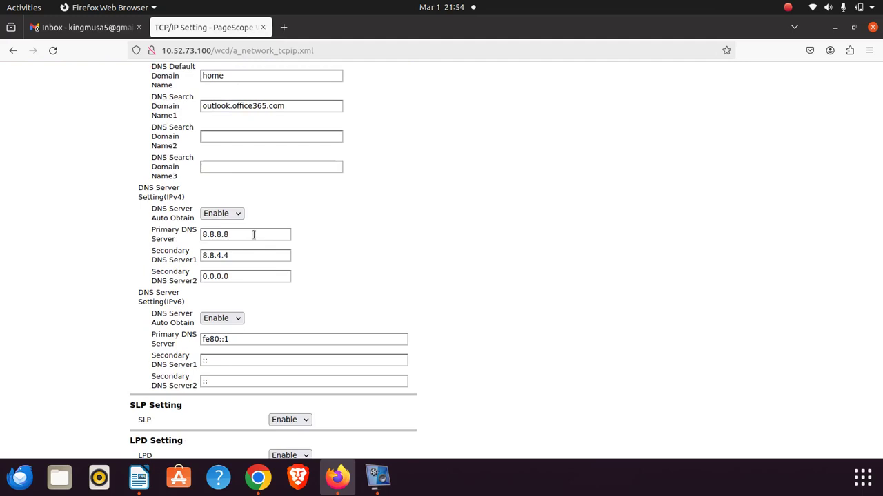
{"action": "left_click", "coordinate": [253, 234]}
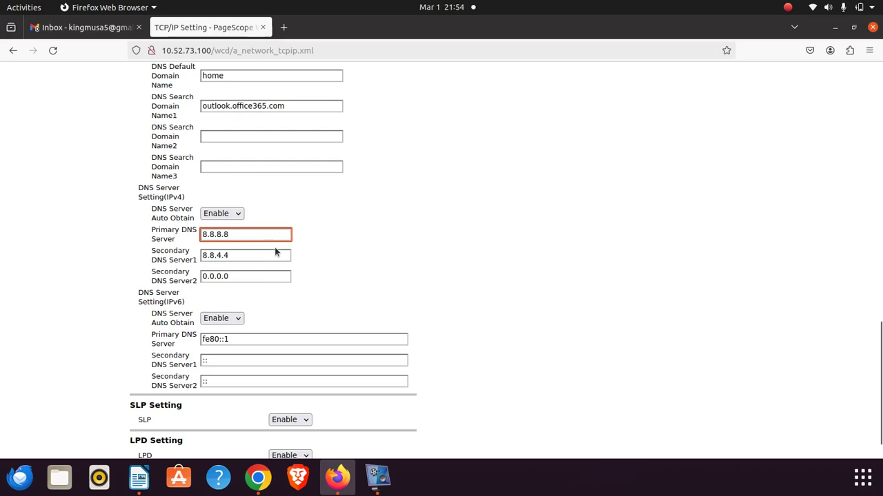
{"action": "scroll", "coordinate": [270, 235], "scroll_direction": "up", "scroll_amount": 9}
{"action": "scroll", "coordinate": [269, 235], "scroll_direction": "down", "scroll_amount": 6}
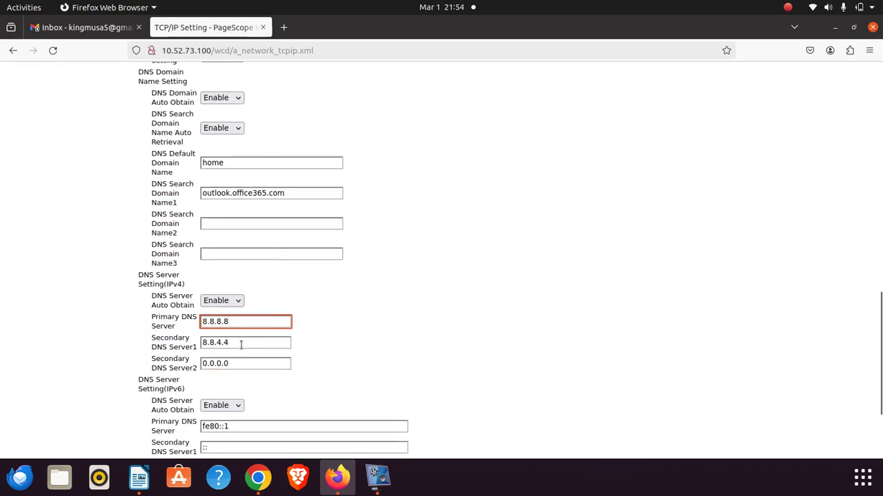
{"action": "scroll", "coordinate": [240, 345], "scroll_direction": "up", "scroll_amount": 8}
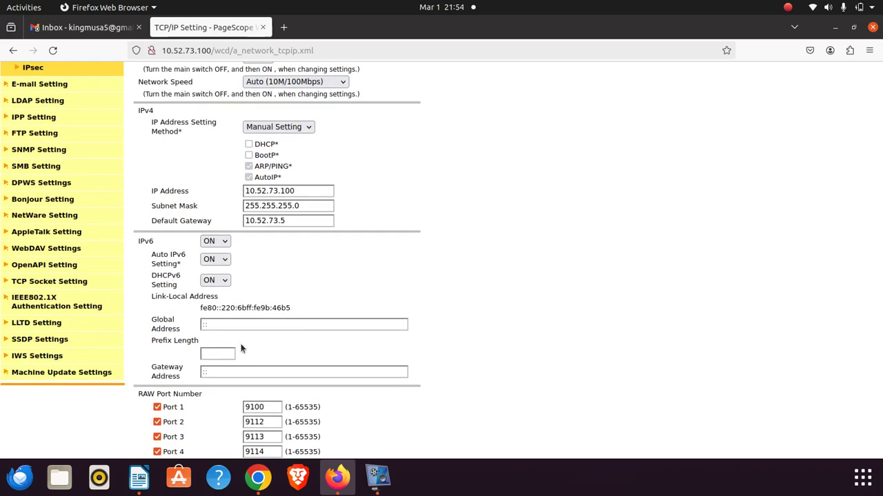
{"action": "scroll", "coordinate": [241, 348], "scroll_direction": "down", "scroll_amount": 1}
{"action": "scroll", "coordinate": [241, 345], "scroll_direction": "up", "scroll_amount": 2}
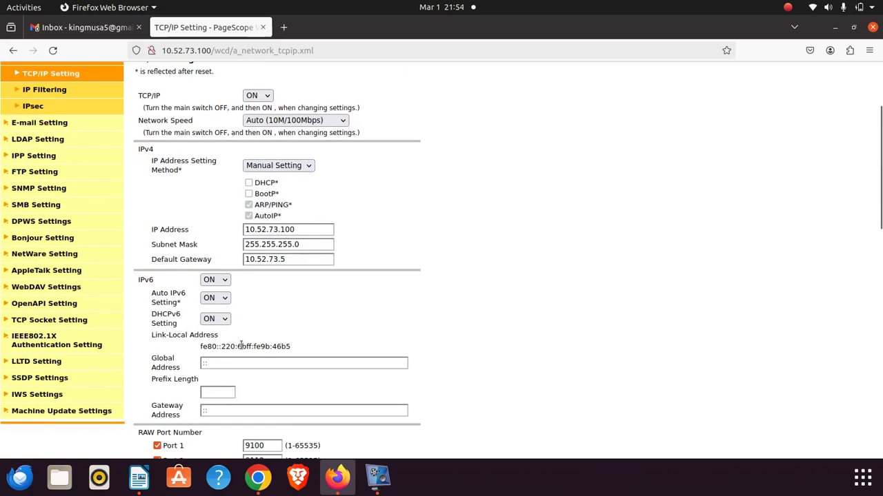
{"action": "scroll", "coordinate": [240, 345], "scroll_direction": "up", "scroll_amount": 2}
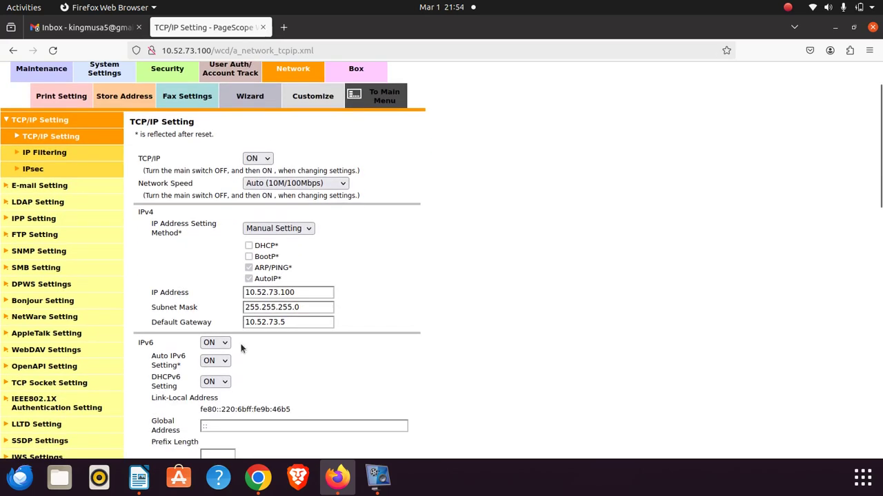
{"action": "scroll", "coordinate": [415, 402], "scroll_direction": "down", "scroll_amount": 12}
{"action": "scroll", "coordinate": [415, 401], "scroll_direction": "up", "scroll_amount": 2}
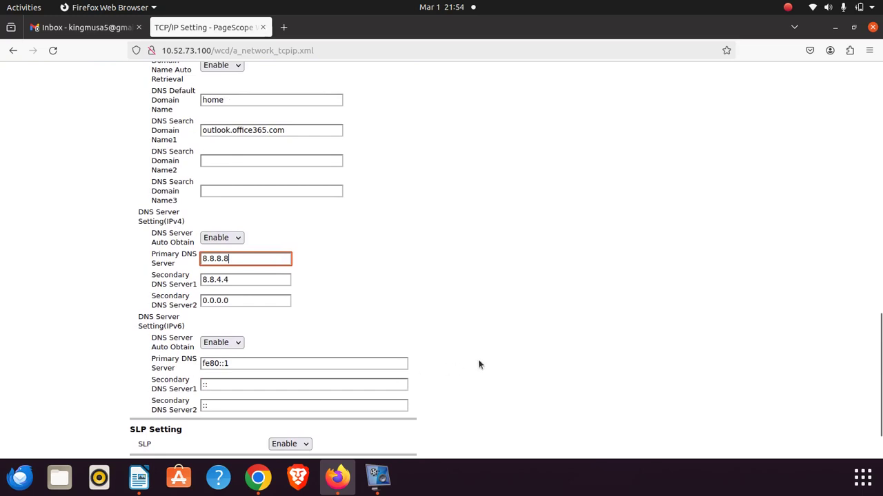
{"action": "scroll", "coordinate": [880, 345], "scroll_direction": "down", "scroll_amount": 2}
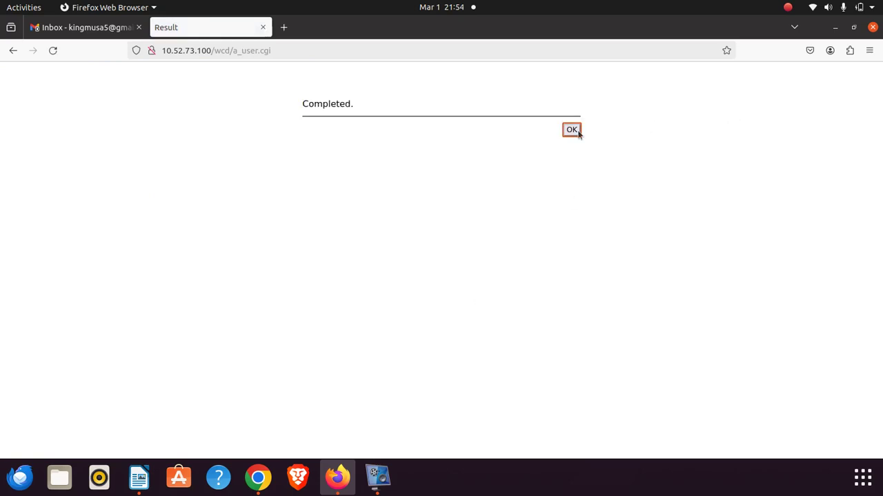
{"action": "left_click", "coordinate": [573, 133]}
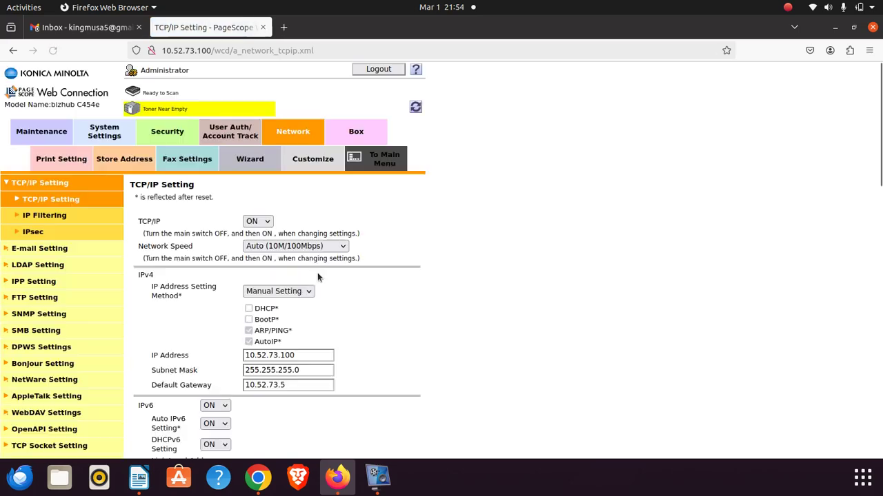
Step: Show the E-mail TX (SMTP) settings for smtp.gmail.com and keep Start TLS on port 587
{"action": "left_click", "coordinate": [36, 250]}
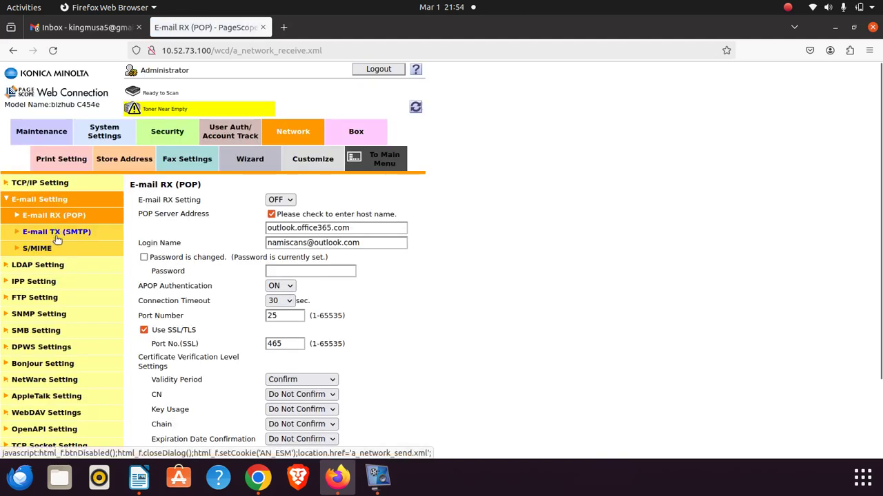
{"action": "left_click", "coordinate": [57, 234]}
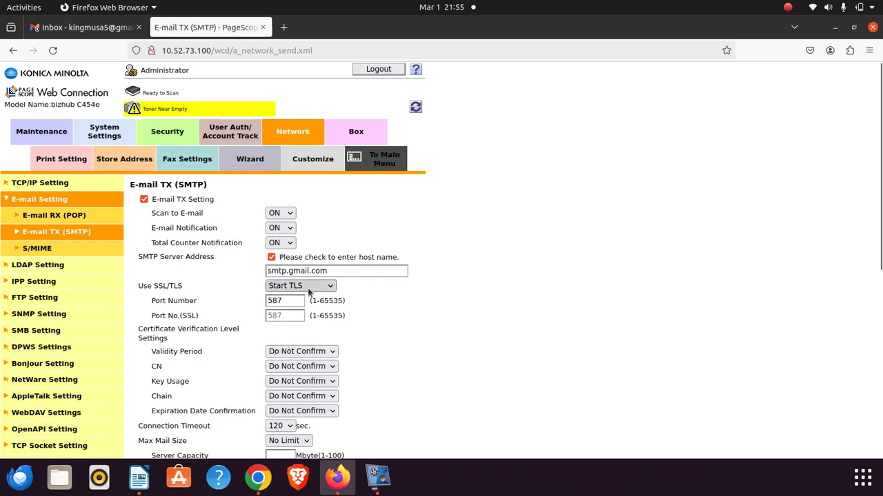
{"action": "left_click", "coordinate": [308, 285]}
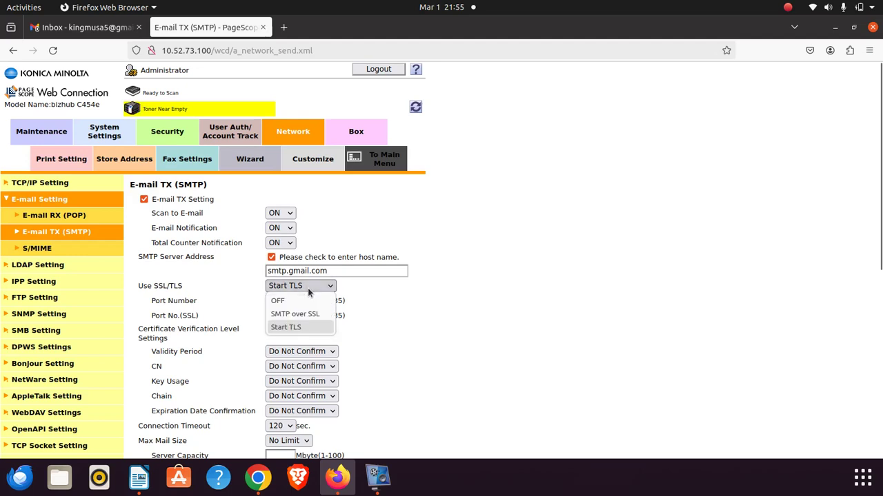
{"action": "left_click", "coordinate": [391, 319]}
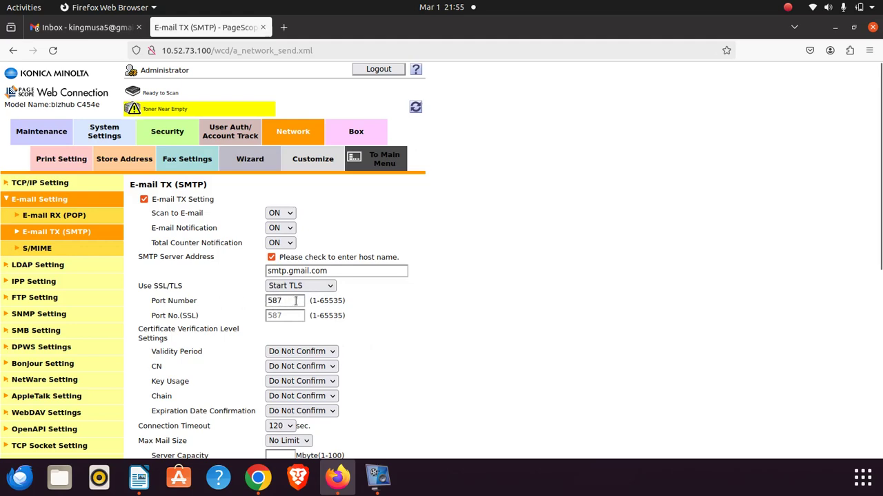
{"action": "scroll", "coordinate": [402, 368], "scroll_direction": "down", "scroll_amount": 6}
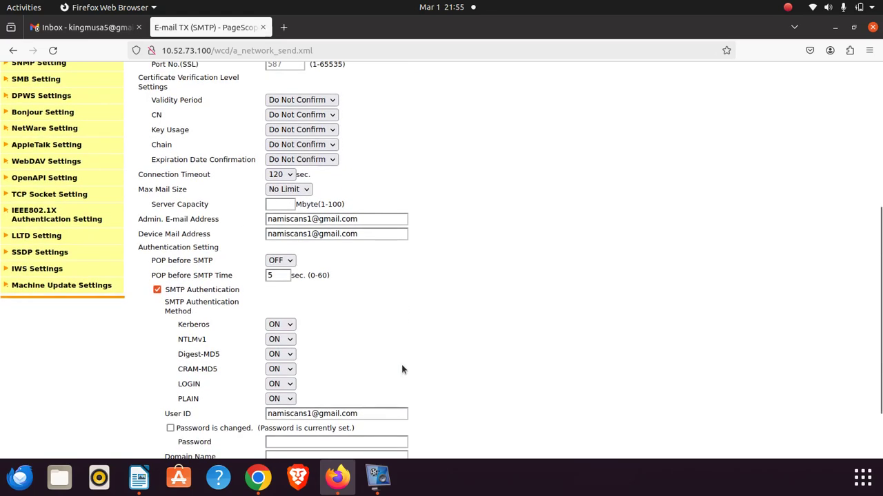
{"action": "scroll", "coordinate": [402, 368], "scroll_direction": "up", "scroll_amount": 6}
{"action": "scroll", "coordinate": [402, 367], "scroll_direction": "down", "scroll_amount": 5}
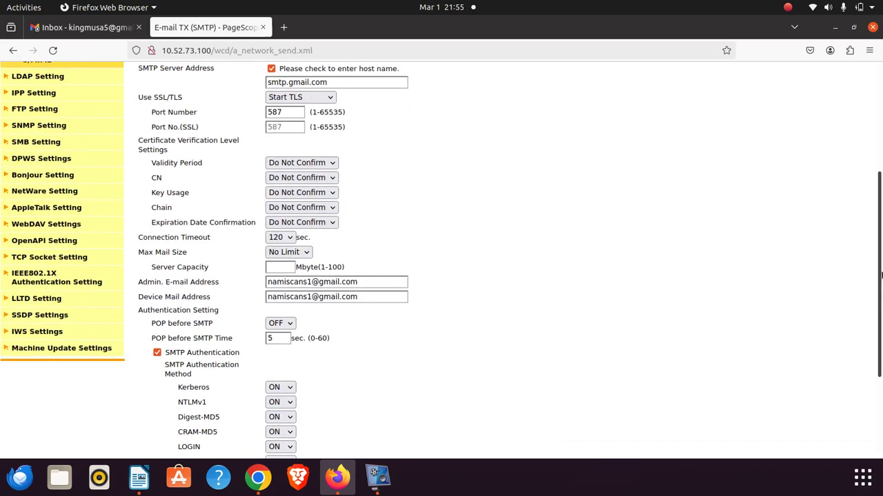
{"action": "left_click_drag", "start_coordinate": [881, 295], "coordinate": [881, 374]}
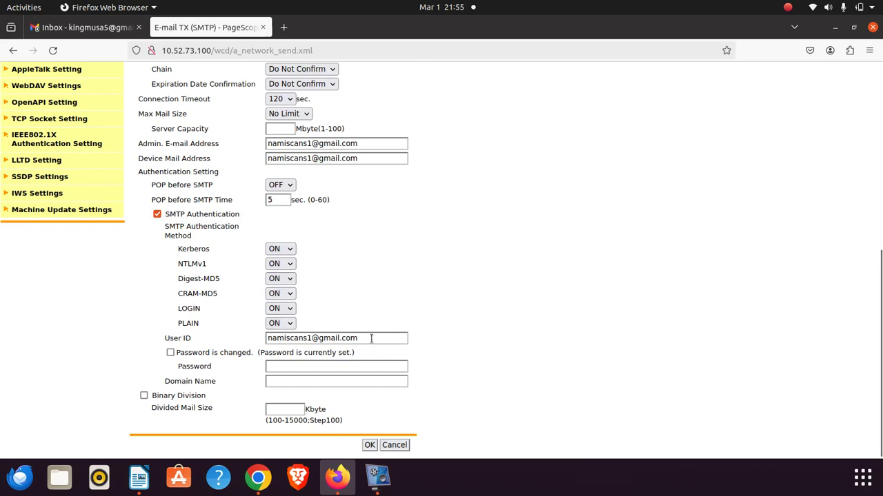
{"action": "left_click_drag", "start_coordinate": [371, 338], "coordinate": [257, 339]}
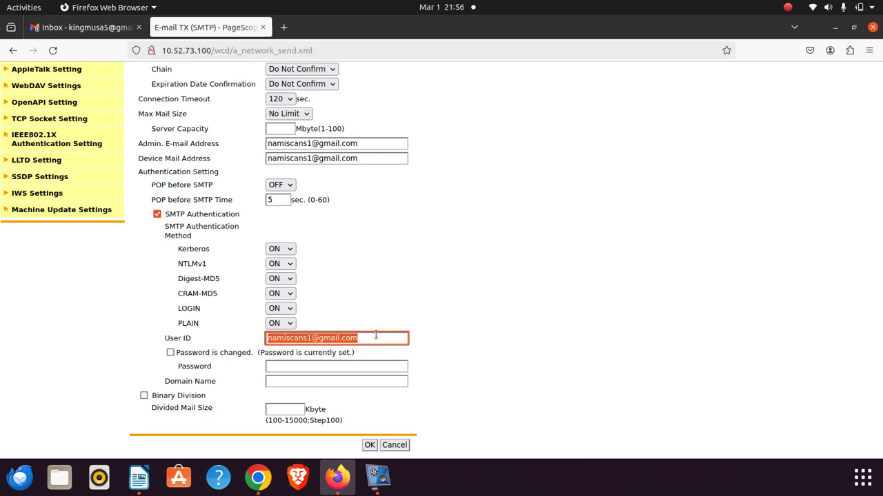
{"action": "double_click", "coordinate": [376, 336]}
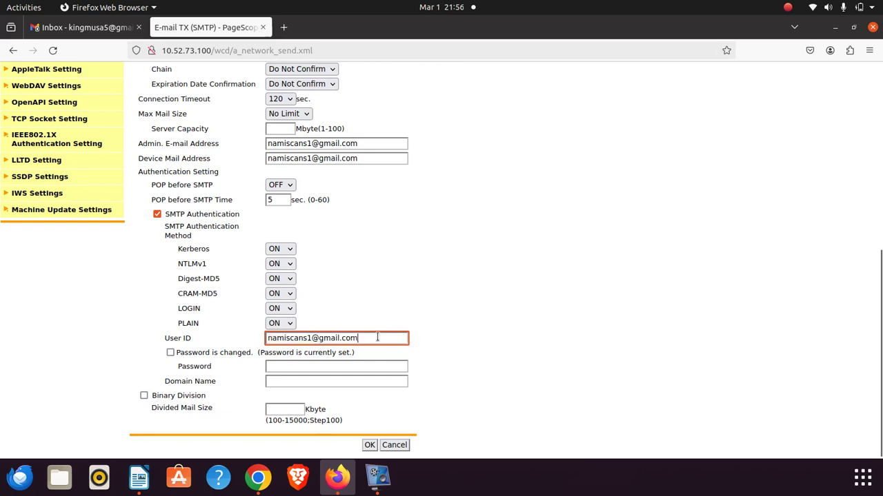
{"action": "left_click", "coordinate": [377, 336]}
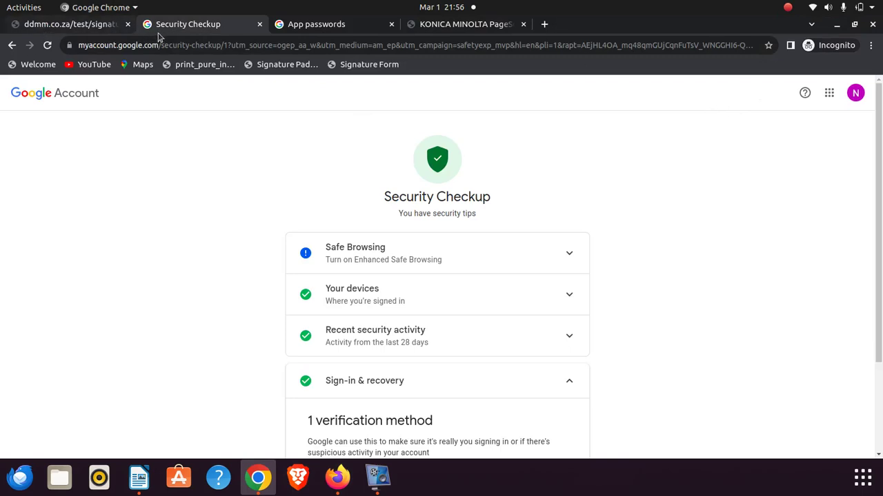
Step: Search the Security settings for 'app pass', open App passwords, and re-enter the account password
{"action": "left_click", "coordinate": [344, 28]}
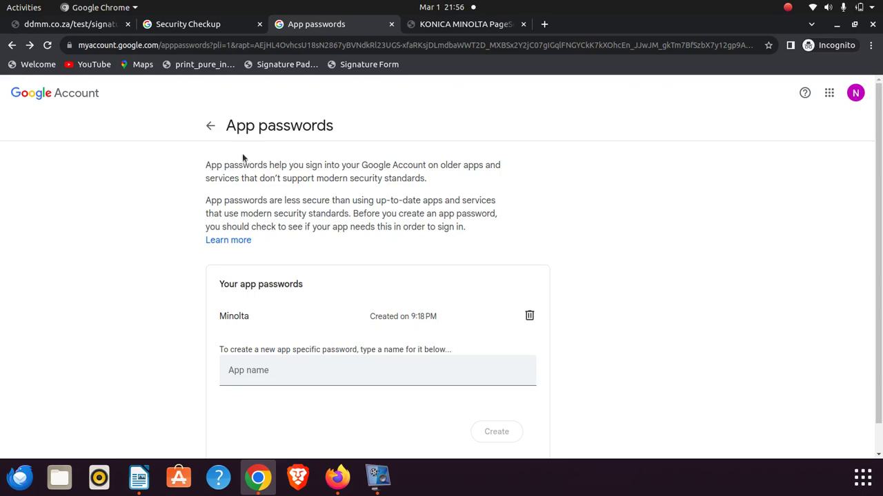
{"action": "left_click", "coordinate": [210, 125]}
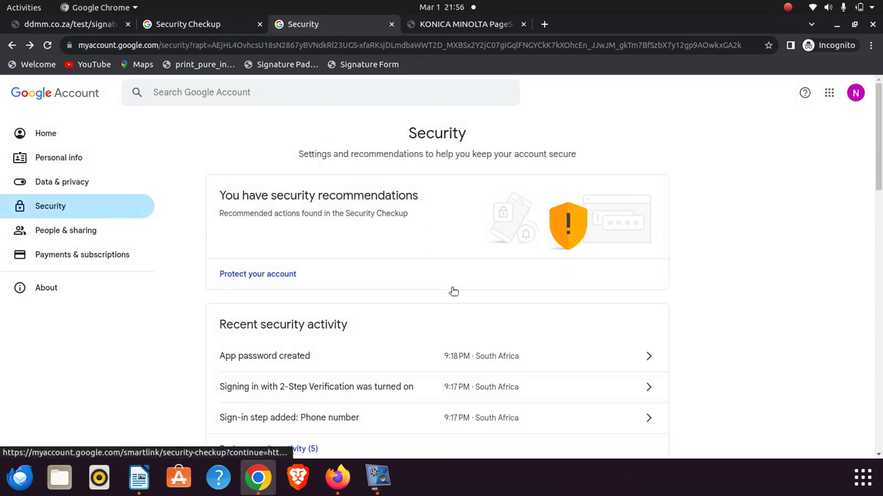
{"action": "scroll", "coordinate": [455, 291], "scroll_direction": "down", "scroll_amount": 5}
{"action": "scroll", "coordinate": [463, 288], "scroll_direction": "down", "scroll_amount": 10}
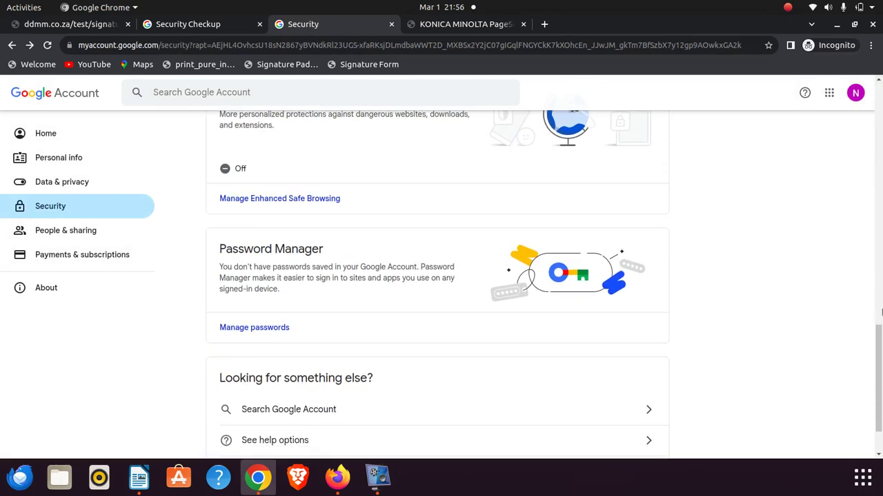
{"action": "left_click_drag", "start_coordinate": [877, 360], "coordinate": [855, 146]}
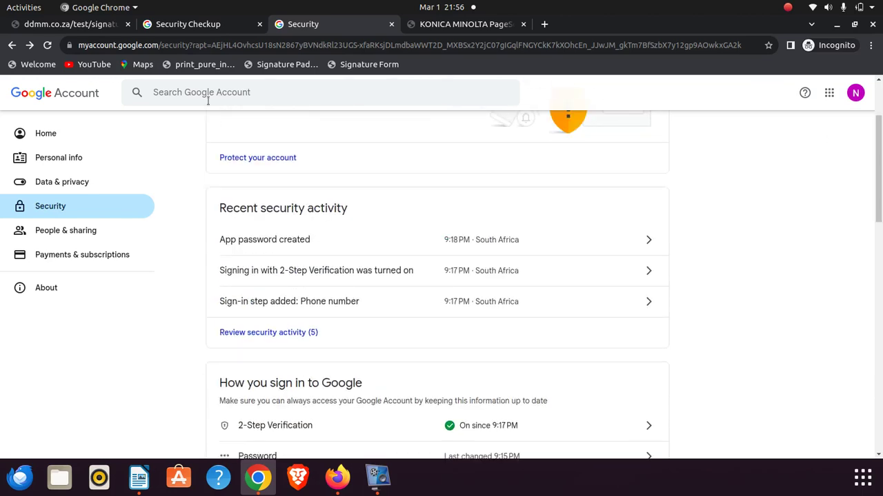
{"action": "left_click", "coordinate": [261, 98]}
{"action": "type", "text": "a"}
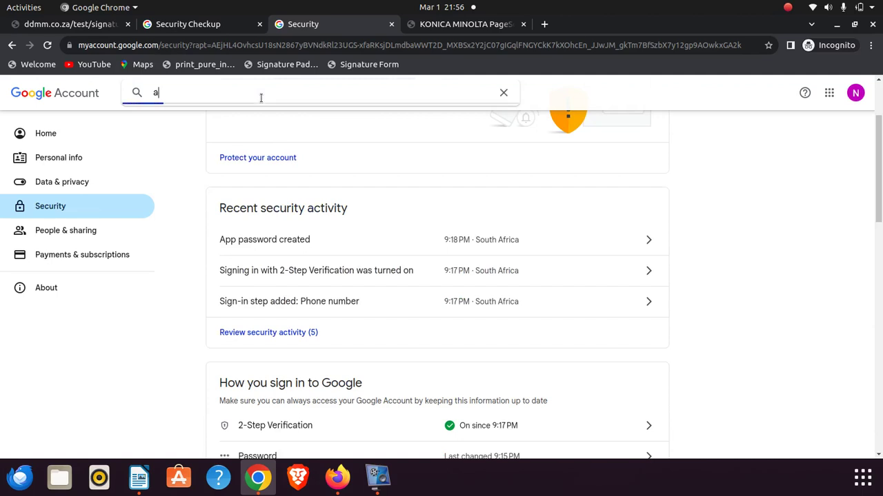
{"action": "type", "text": "pp pass"}
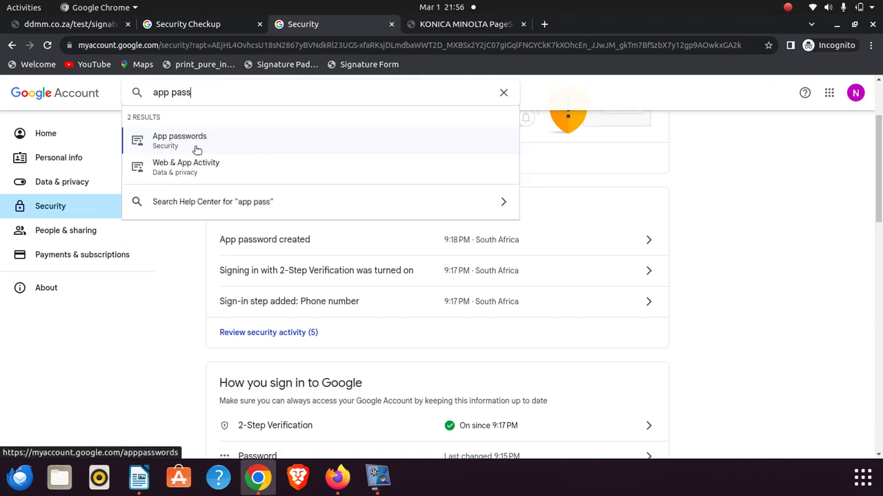
{"action": "left_click", "coordinate": [195, 149]}
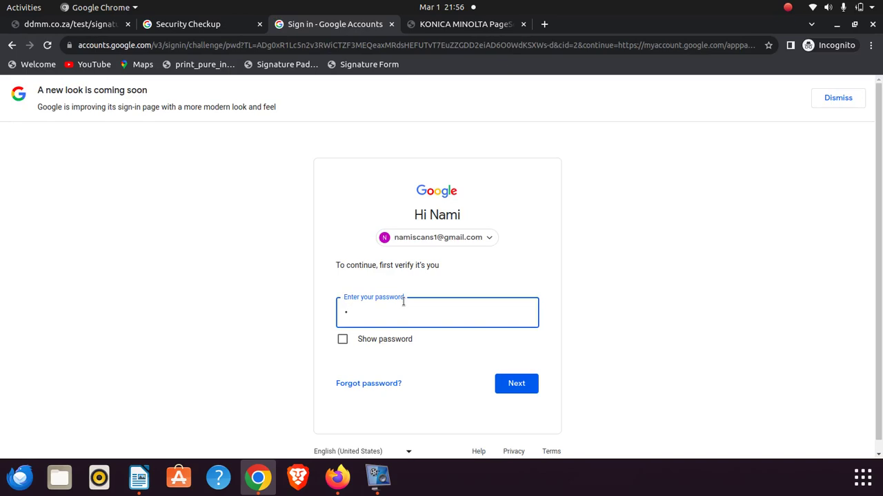
{"action": "type", "text": "•••••••••"}
{"action": "left_click", "coordinate": [504, 391]}
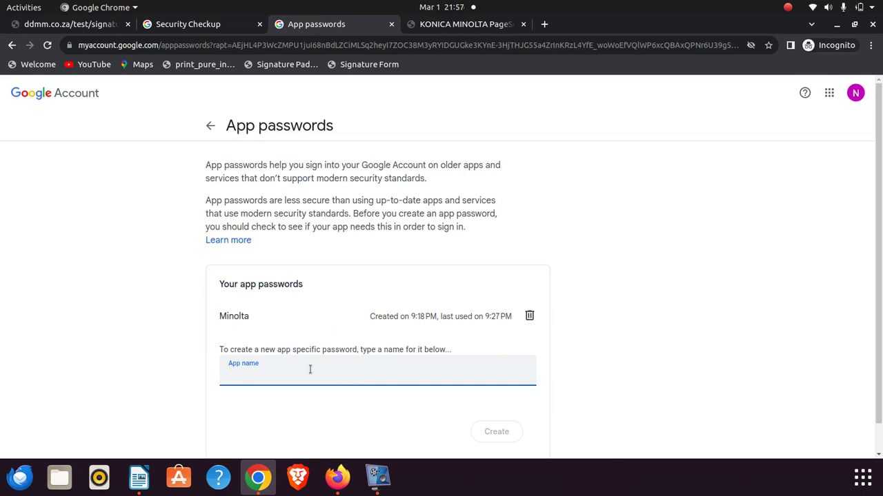
Step: Create an app password named Test and select the generated password
{"action": "type", "text": "Test"}
{"action": "left_click", "coordinate": [493, 434]}
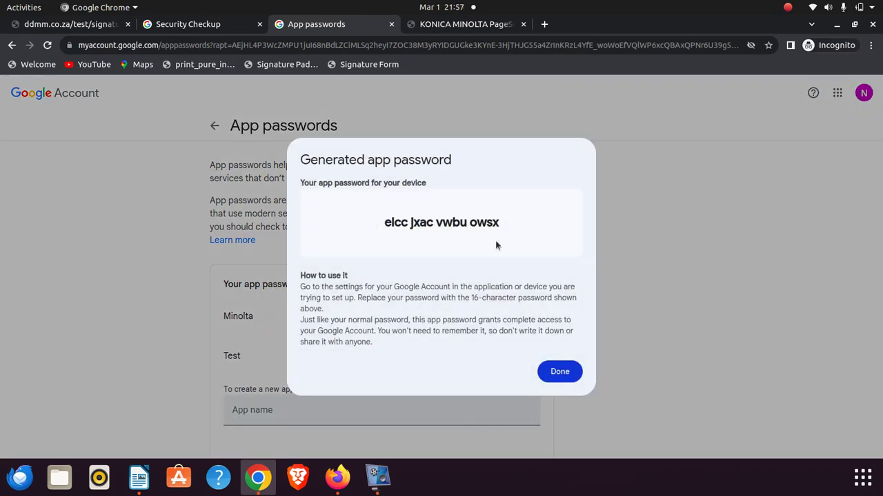
{"action": "left_click_drag", "start_coordinate": [504, 223], "coordinate": [376, 229]}
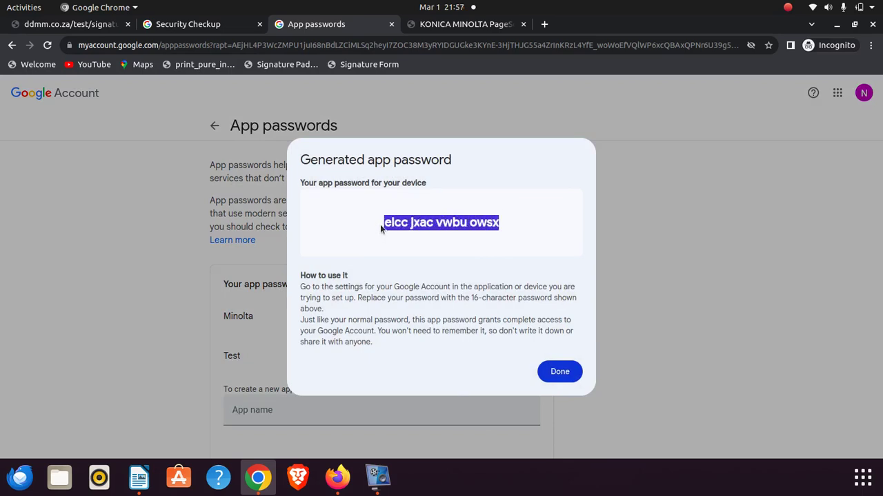
Step: After checking the printer's SMTP window, reselect the whole generated app password
{"action": "left_click", "coordinate": [455, 28]}
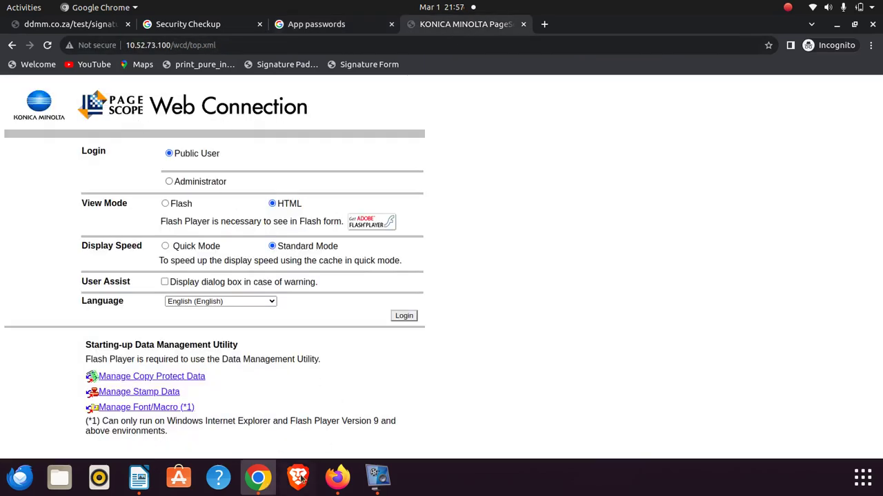
{"action": "left_click", "coordinate": [351, 478]}
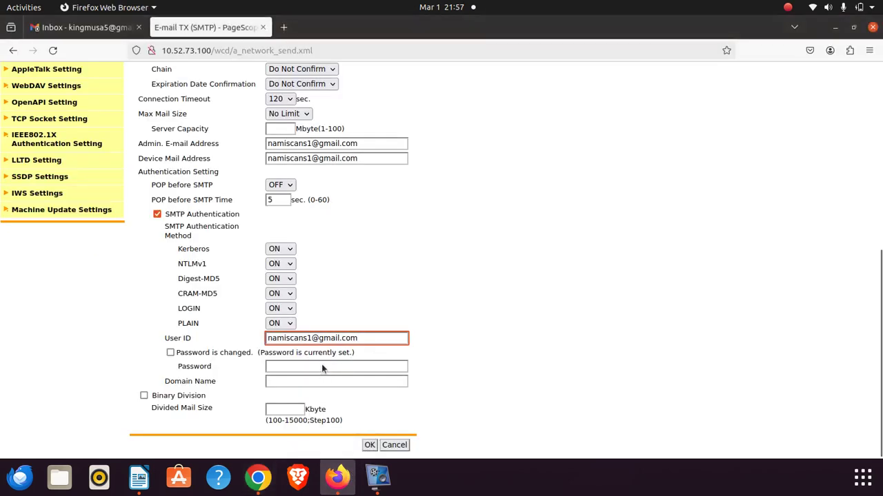
{"action": "left_click", "coordinate": [263, 483]}
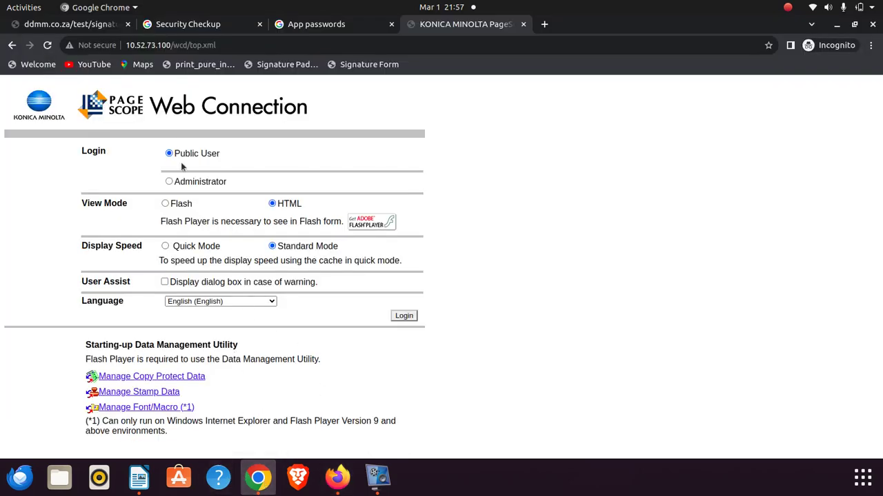
{"action": "left_click", "coordinate": [298, 28]}
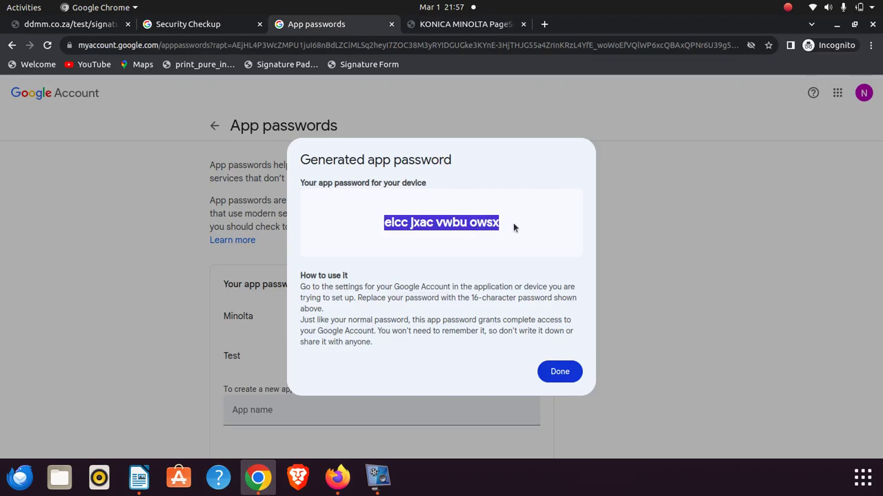
{"action": "left_click", "coordinate": [515, 224]}
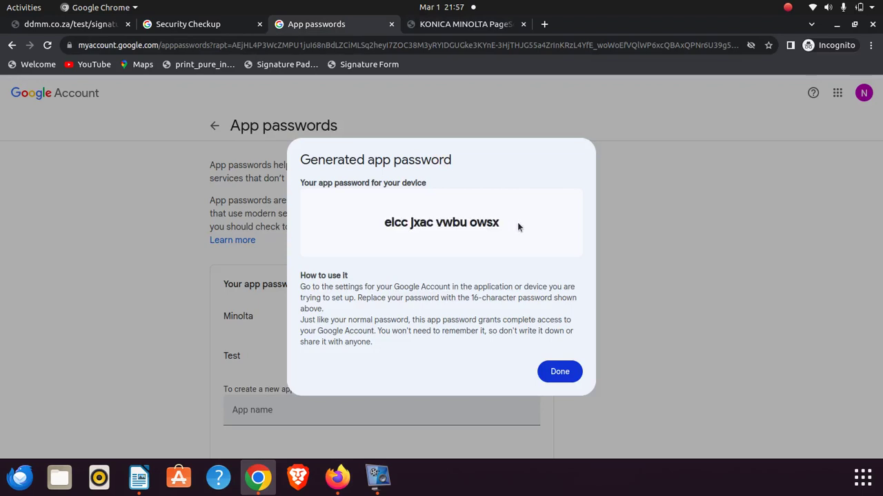
{"action": "left_click_drag", "start_coordinate": [470, 222], "coordinate": [455, 225]}
{"action": "left_click", "coordinate": [471, 228]}
{"action": "left_click_drag", "start_coordinate": [502, 228], "coordinate": [387, 223]}
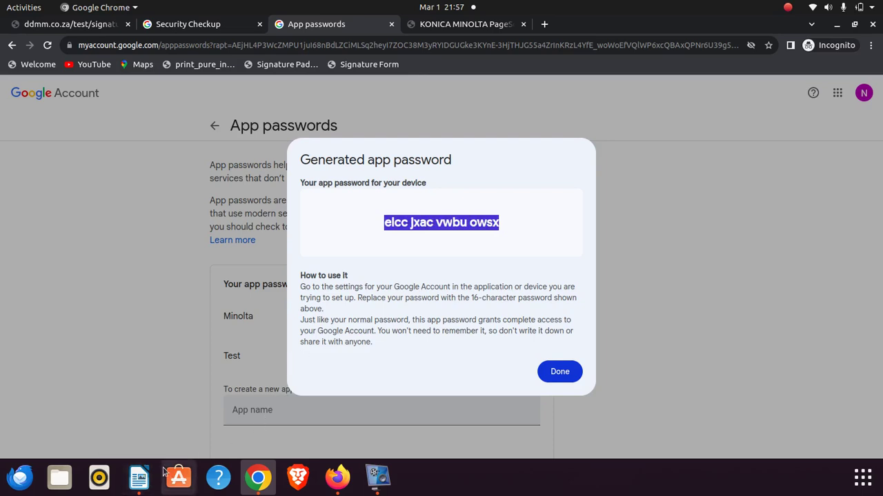
Step: Paste the generated app password onto a new line in the Writer document
{"action": "left_click", "coordinate": [141, 478]}
{"action": "left_click", "coordinate": [348, 257]}
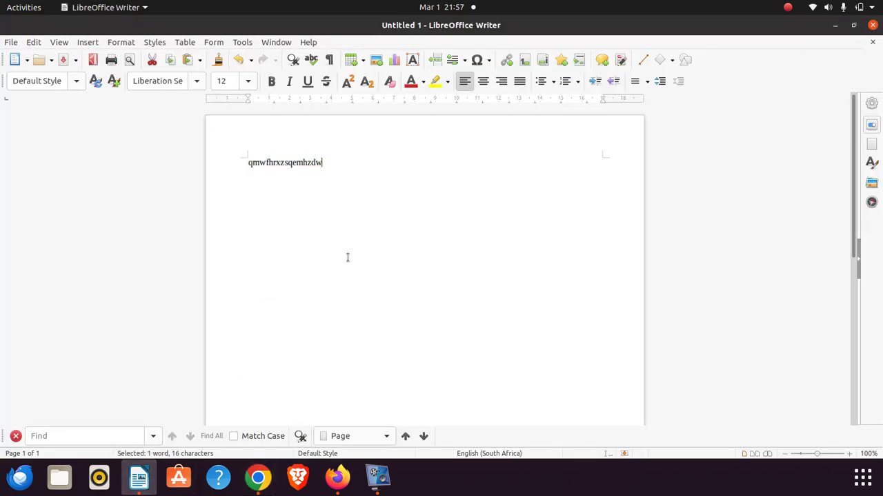
{"action": "key", "text": "Return"}
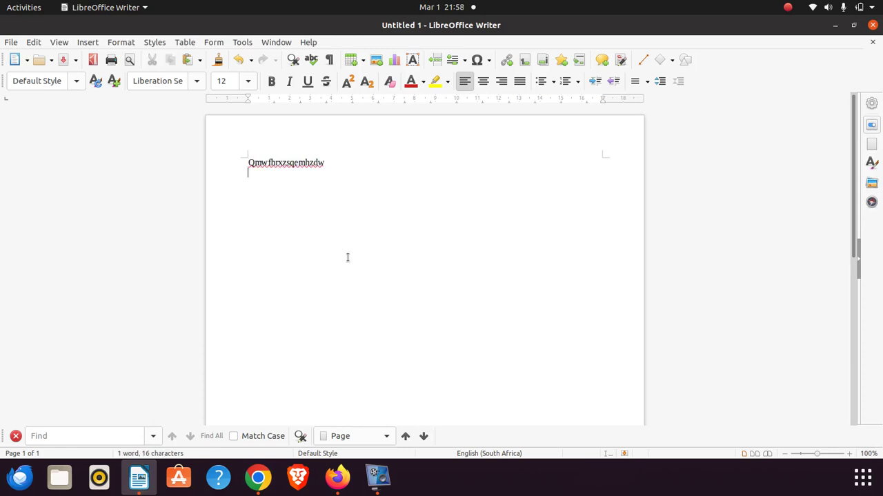
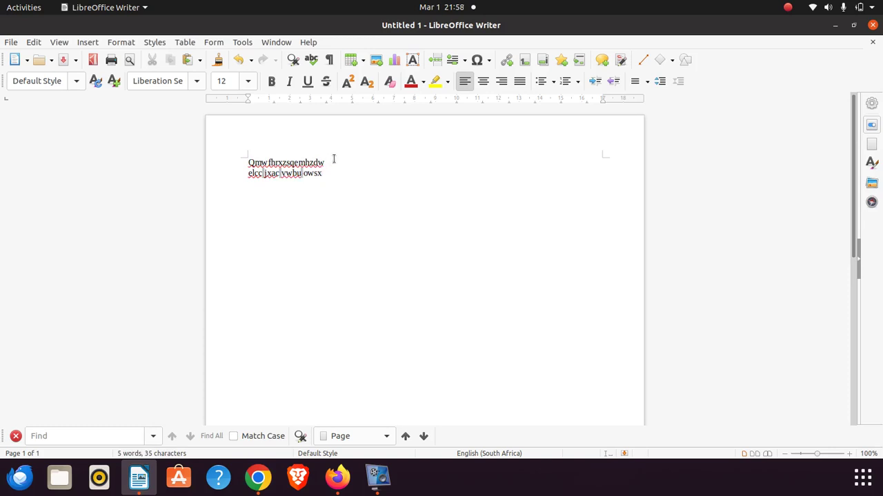
{"action": "key", "text": "Return"}
{"action": "key", "text": "Return"}
{"action": "key", "text": "Return"}
{"action": "key", "text": "Return"}
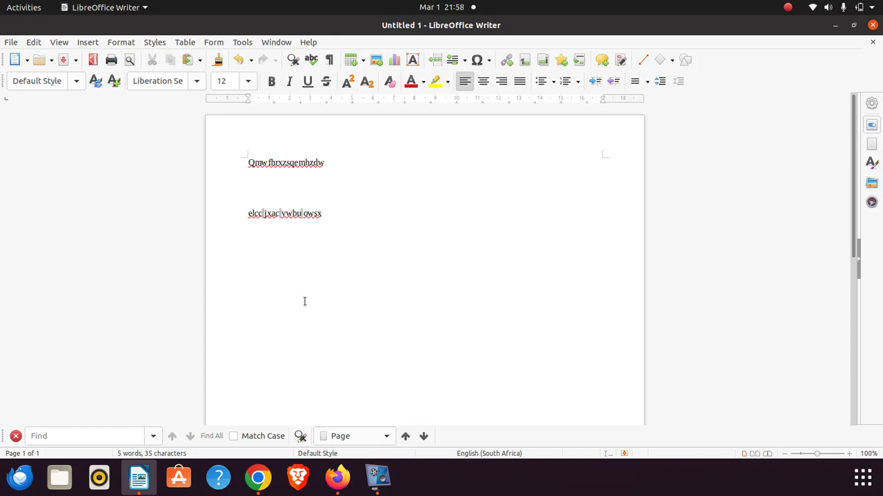
Step: Remove the three spaces from the password and select the 16-character word
{"action": "key", "text": "BackSpace"}
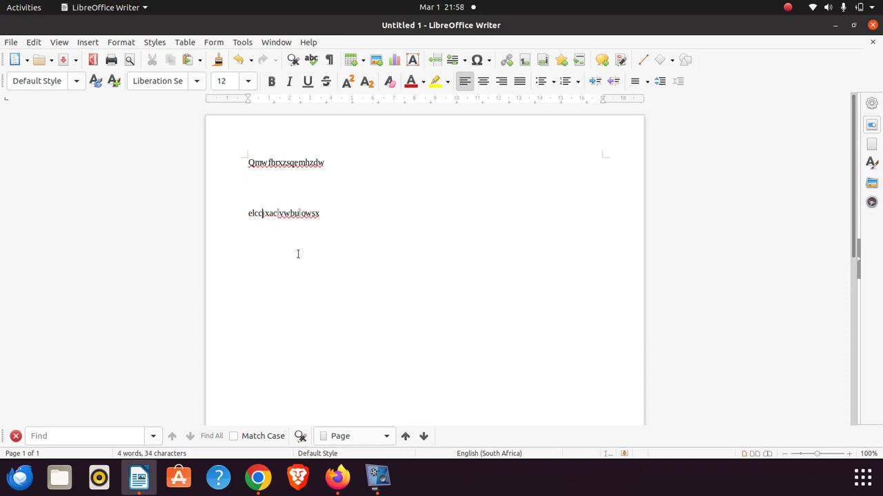
{"action": "left_click", "coordinate": [276, 213]}
{"action": "key", "text": "BackSpace"}
{"action": "left_click", "coordinate": [296, 213]}
{"action": "key", "text": "BackSpace"}
{"action": "left_click_drag", "start_coordinate": [339, 205], "coordinate": [283, 219]}
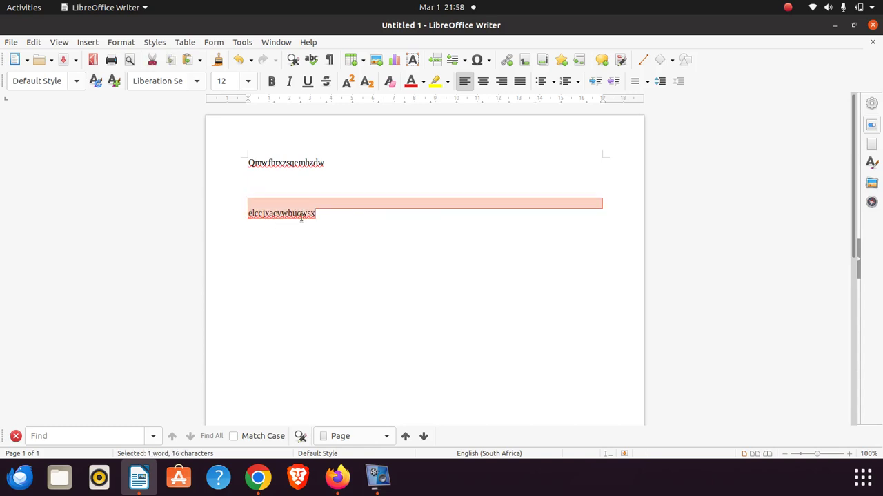
{"action": "left_click", "coordinate": [346, 215]}
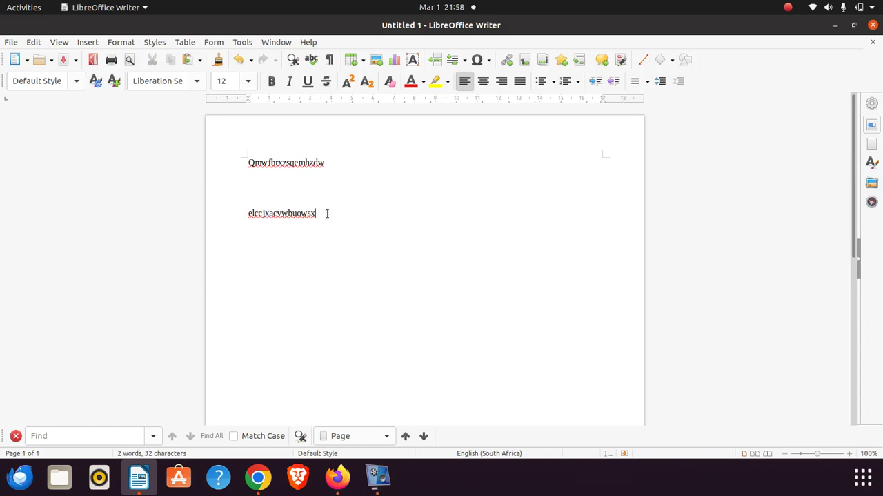
{"action": "left_click_drag", "start_coordinate": [327, 214], "coordinate": [248, 214]}
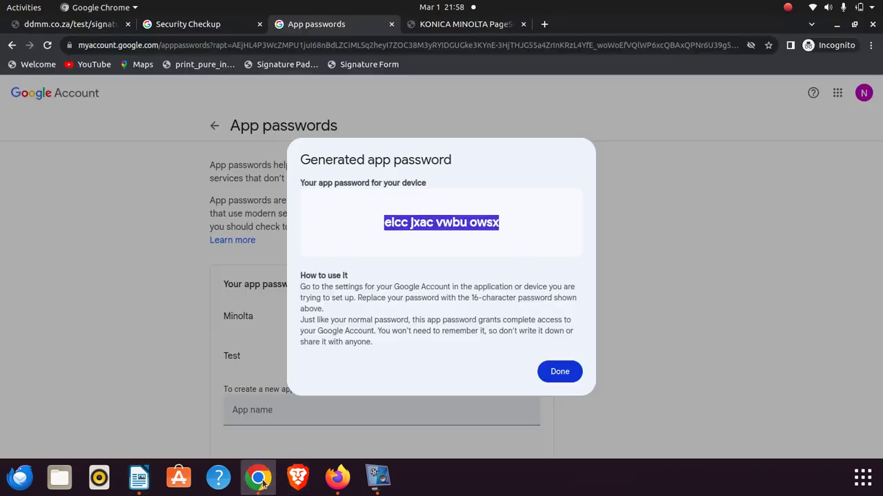
Step: Return to the E-mail TX (SMTP) page in Firefox and submit the SMTP settings
{"action": "left_click", "coordinate": [258, 478]}
{"action": "left_click", "coordinate": [441, 24]}
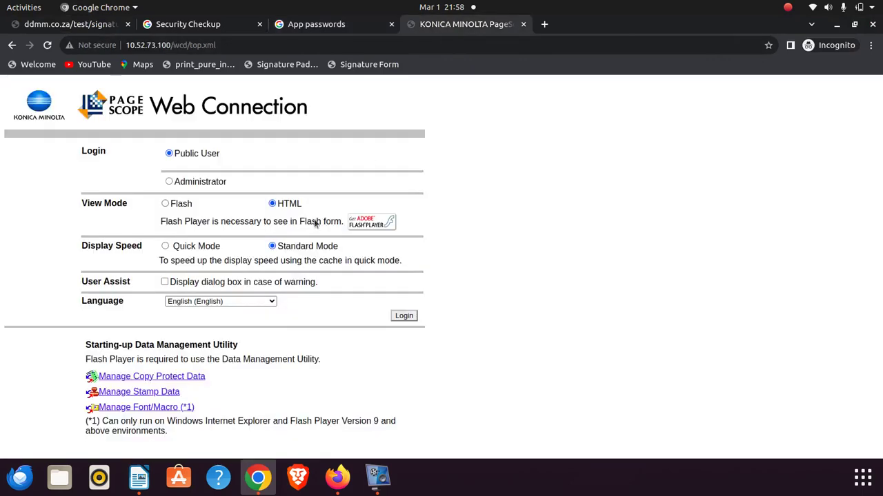
{"action": "left_click", "coordinate": [337, 478]}
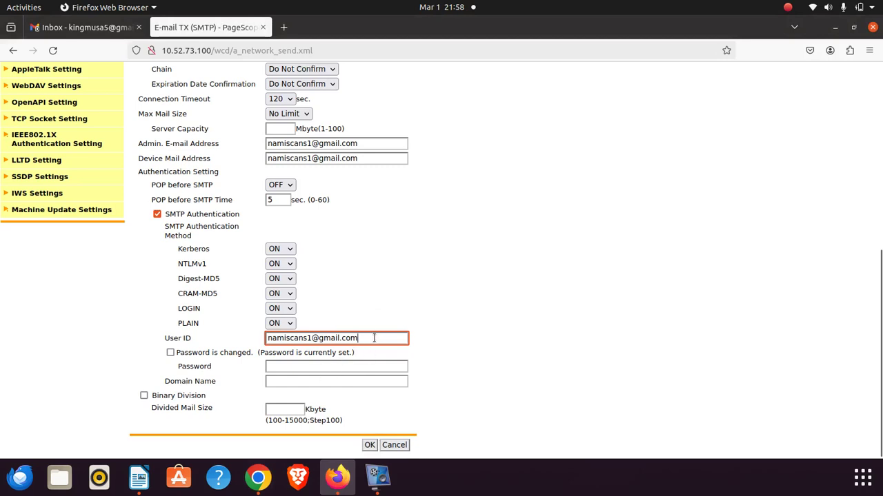
{"action": "left_click", "coordinate": [258, 478]}
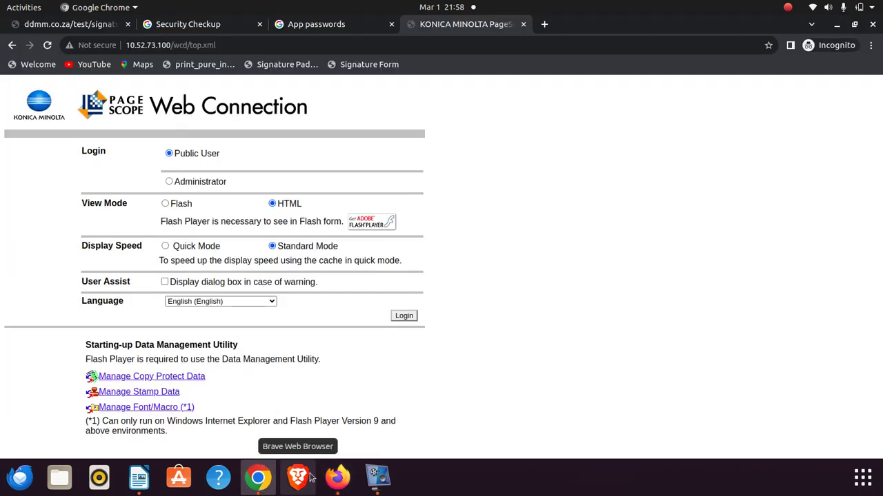
{"action": "left_click", "coordinate": [336, 476]}
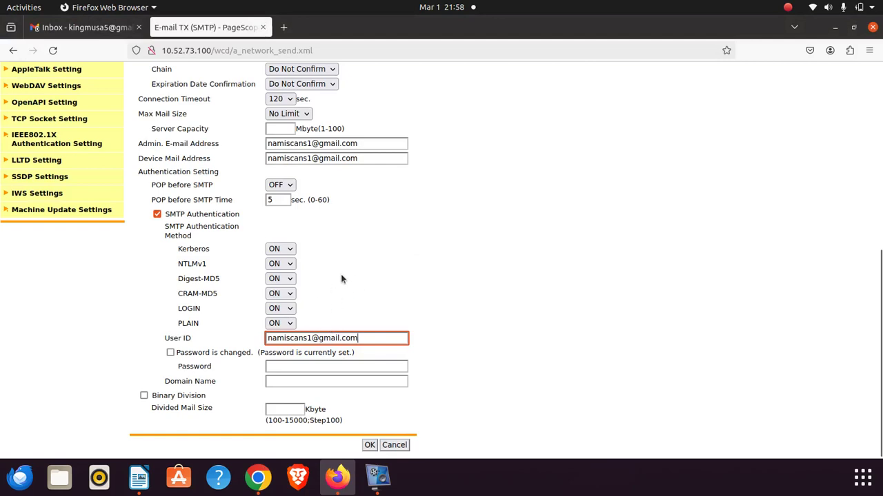
{"action": "left_click", "coordinate": [370, 446]}
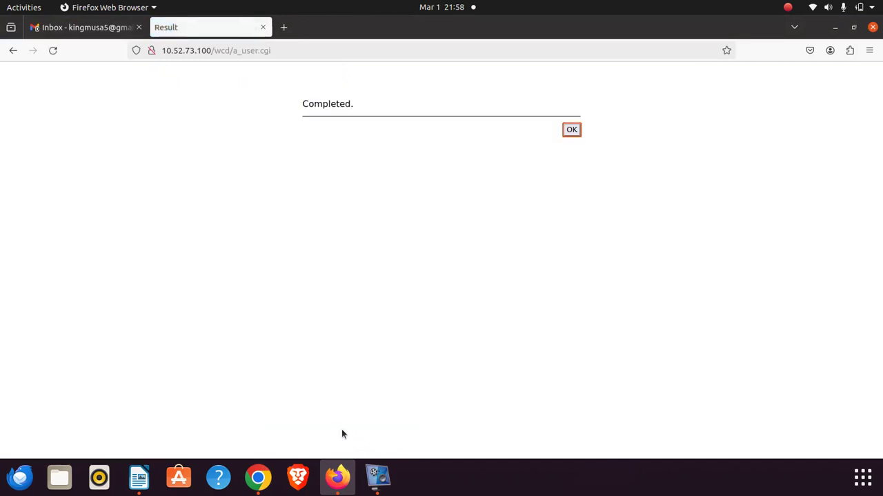
Step: Dismiss the result and start a new e-mail address registration with the Main index ticked
{"action": "left_click", "coordinate": [573, 131]}
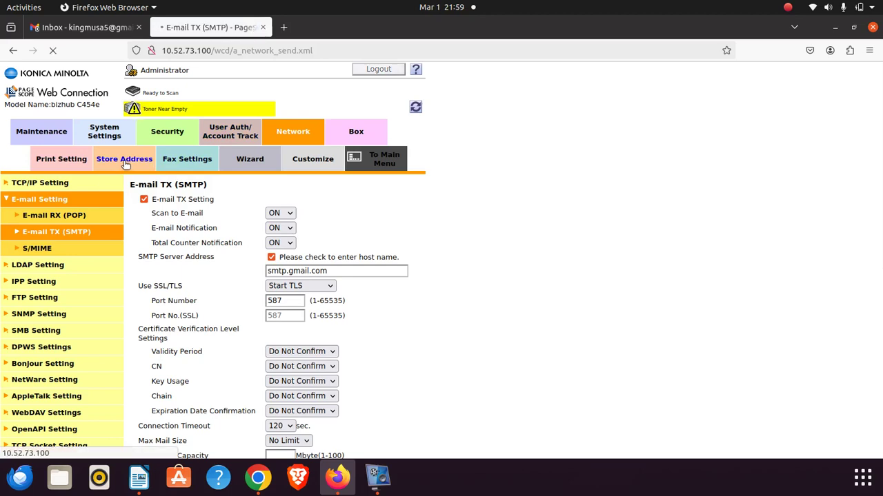
{"action": "left_click", "coordinate": [125, 162]}
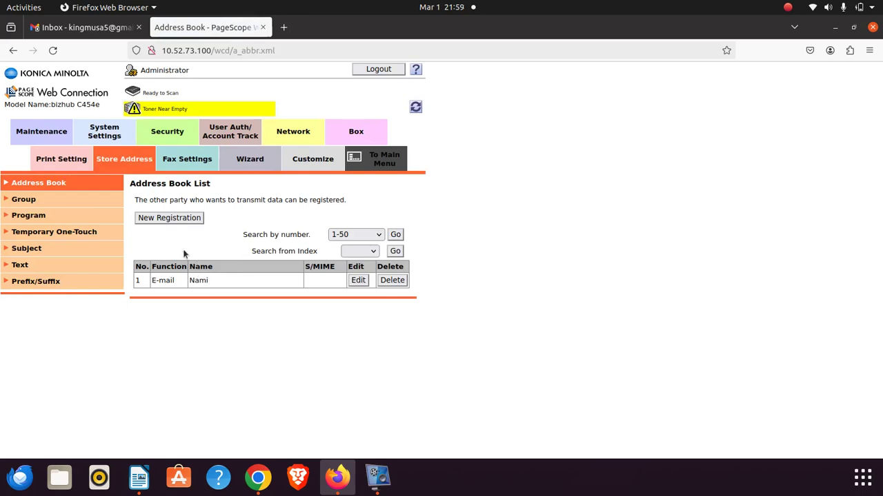
{"action": "left_click", "coordinate": [174, 221]}
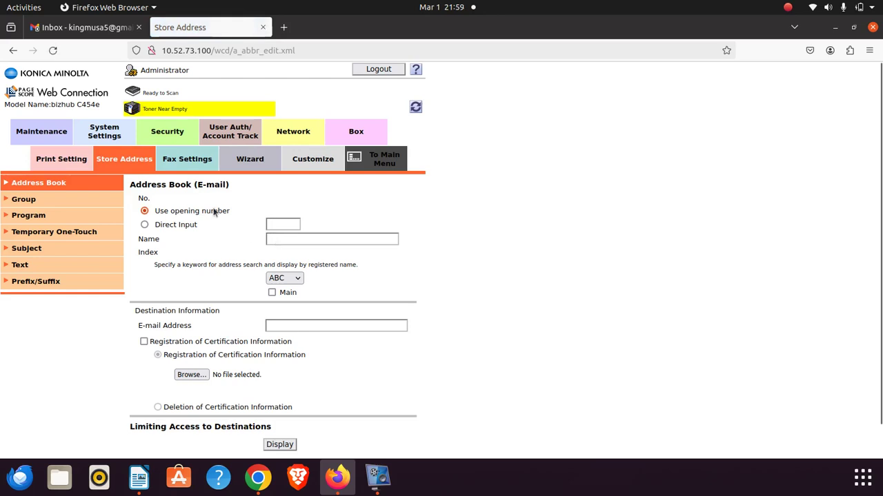
{"action": "left_click", "coordinate": [288, 295]}
Step: Enter the contact's name and Gmail address in the new address book entry
{"action": "left_click", "coordinate": [297, 240]}
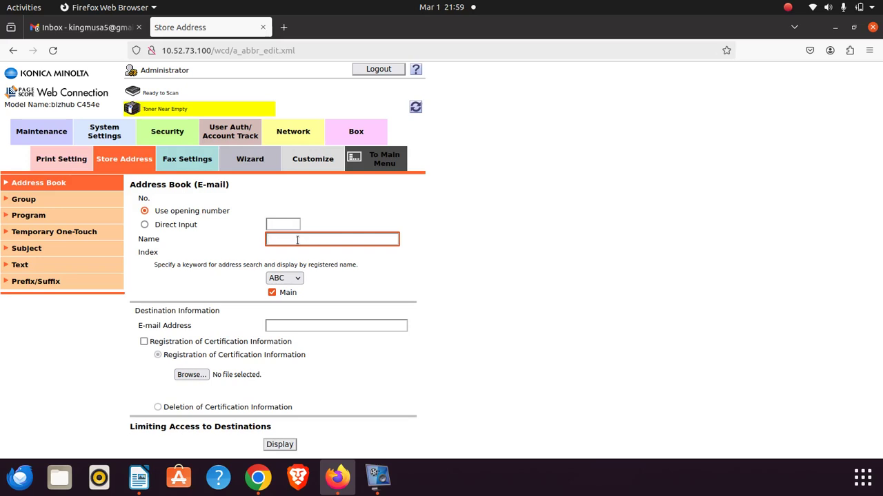
{"action": "type", "text": "Min"}
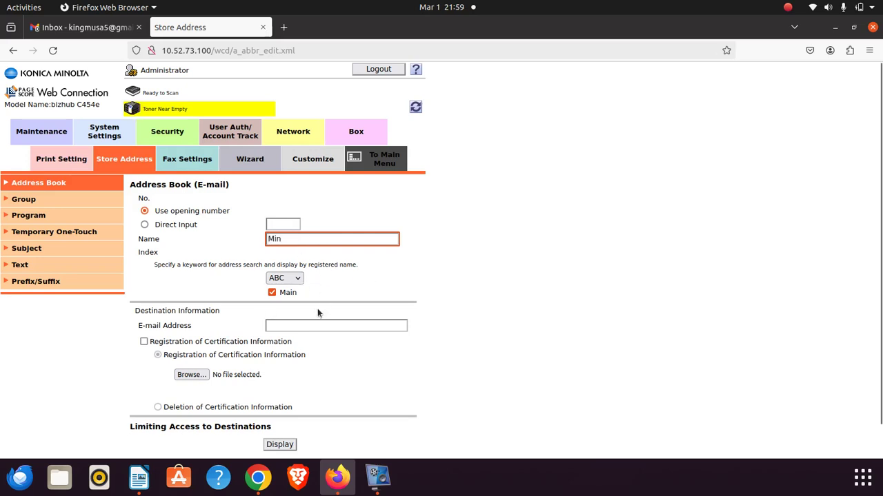
{"action": "left_click", "coordinate": [300, 325]}
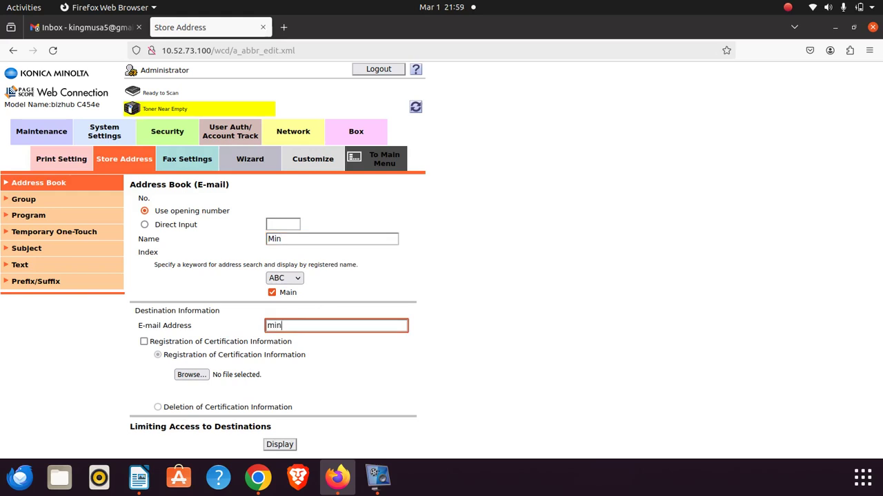
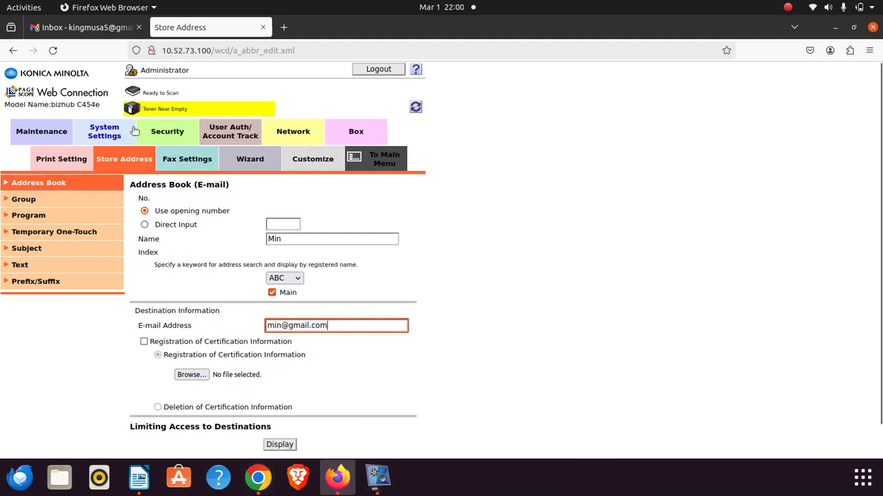
Step: Delete the old Scans from Minolta email from the Gmail inbox
{"action": "left_click", "coordinate": [99, 31]}
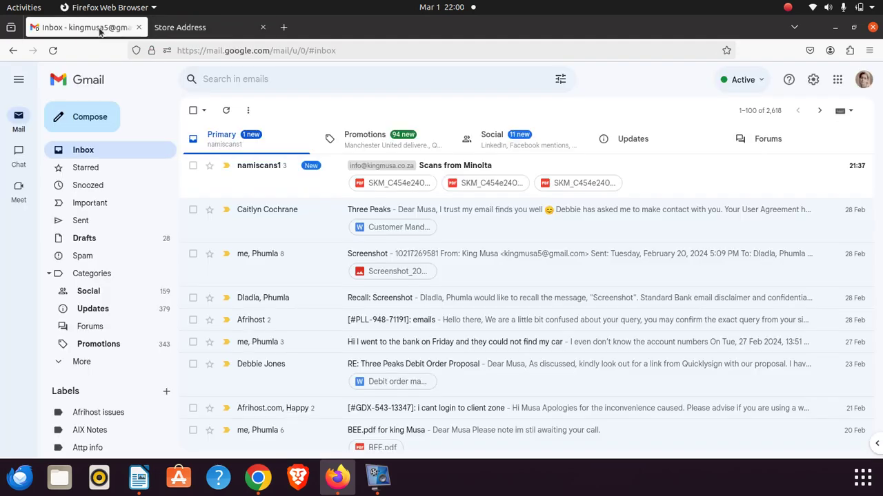
{"action": "left_click", "coordinate": [260, 172]}
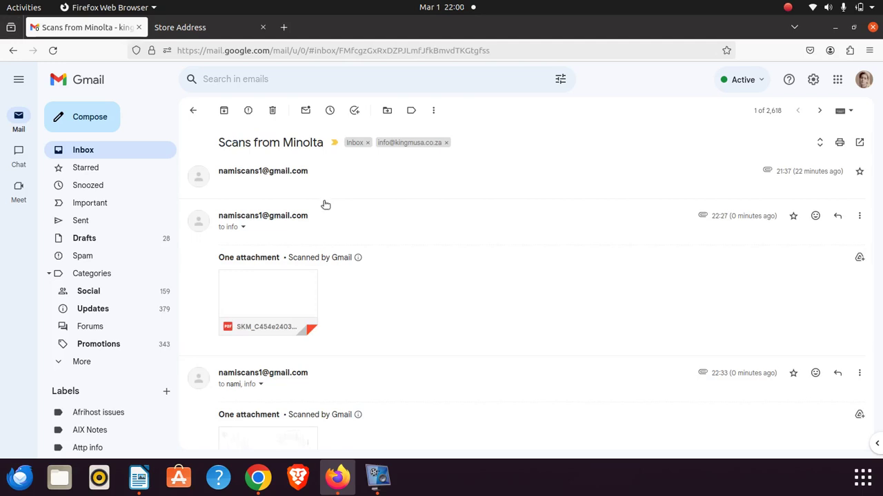
{"action": "left_click", "coordinate": [85, 80]}
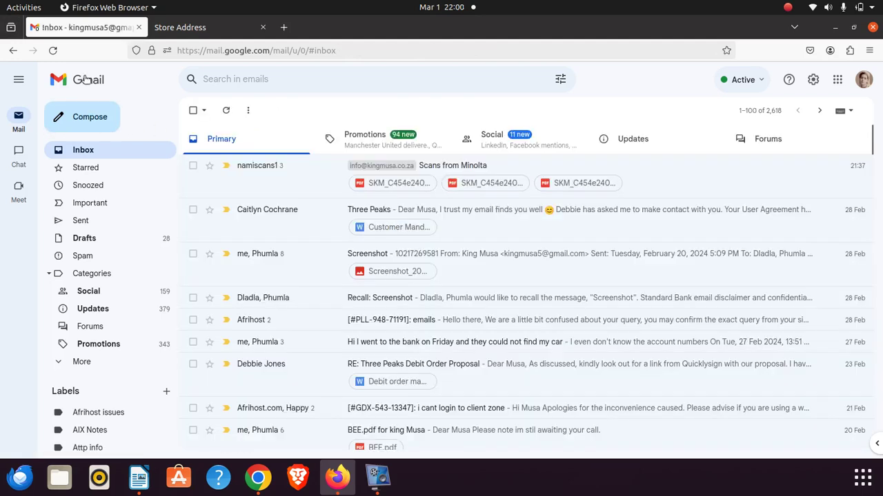
{"action": "left_click", "coordinate": [193, 168]}
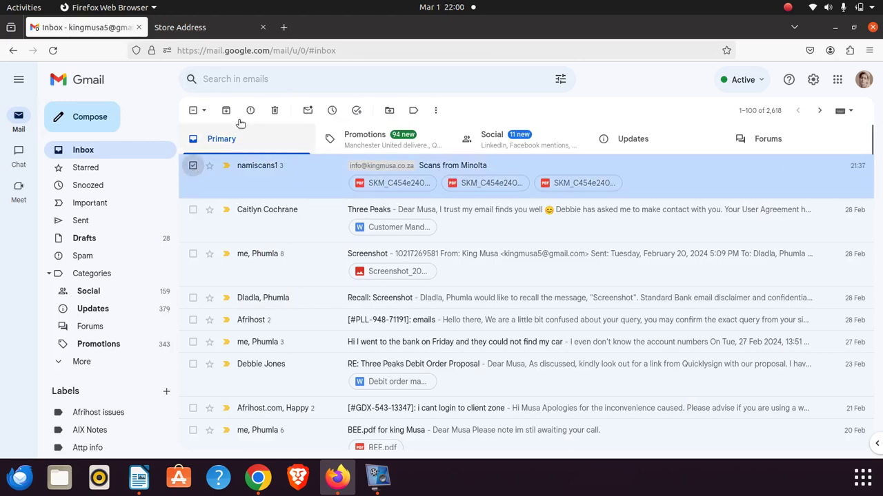
{"action": "left_click", "coordinate": [275, 112]}
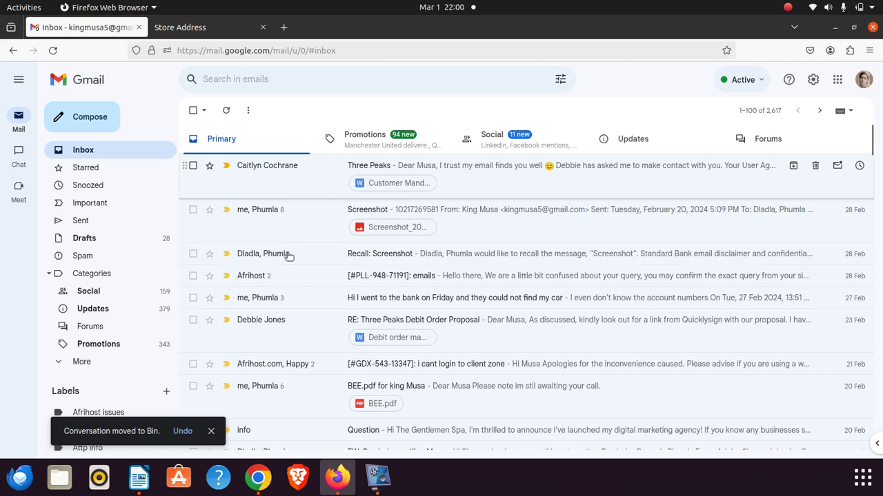
{"action": "left_click", "coordinate": [258, 479]}
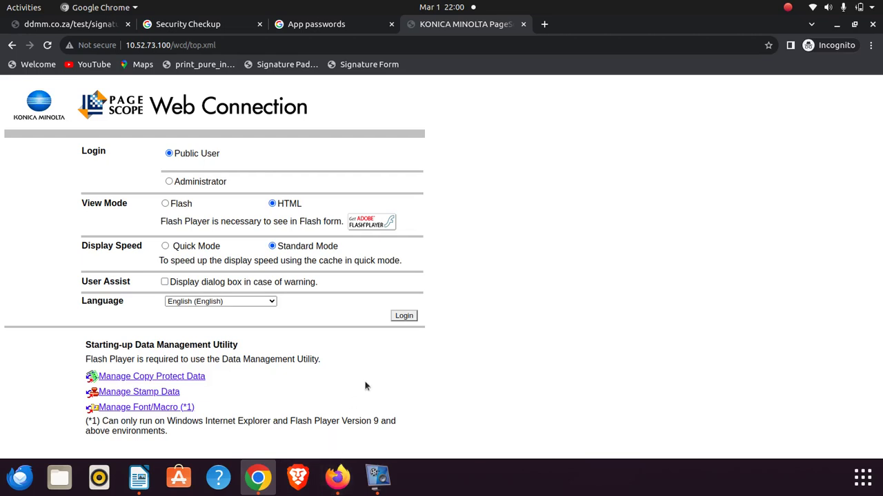
Step: Log out of the PageScope administrator session in Firefox and confirm
{"action": "left_click", "coordinate": [337, 478]}
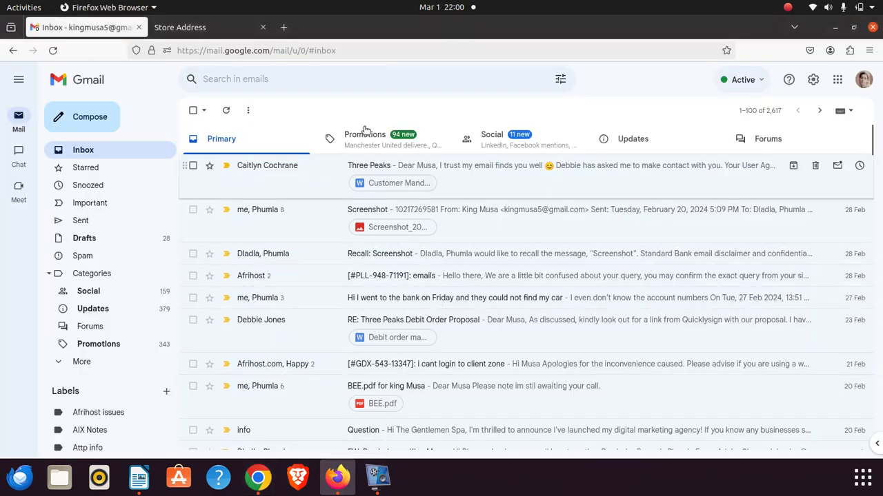
{"action": "left_click", "coordinate": [226, 25]}
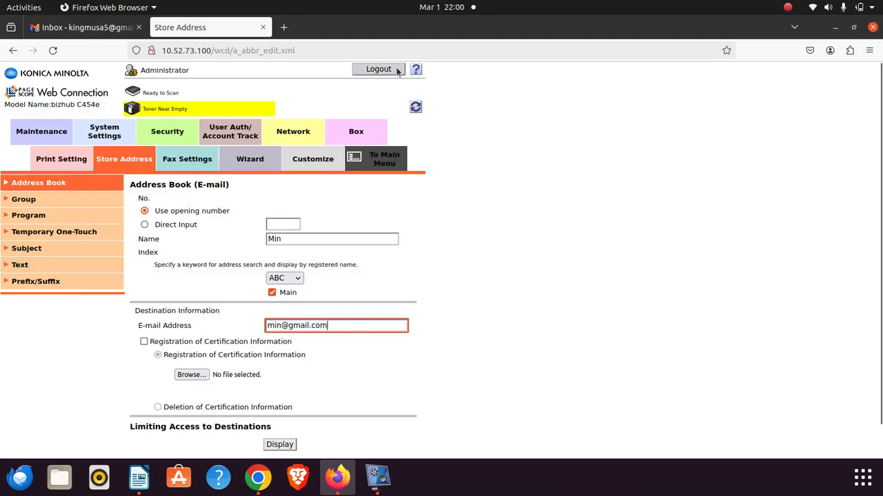
{"action": "left_click", "coordinate": [397, 70]}
{"action": "left_click", "coordinate": [370, 227]}
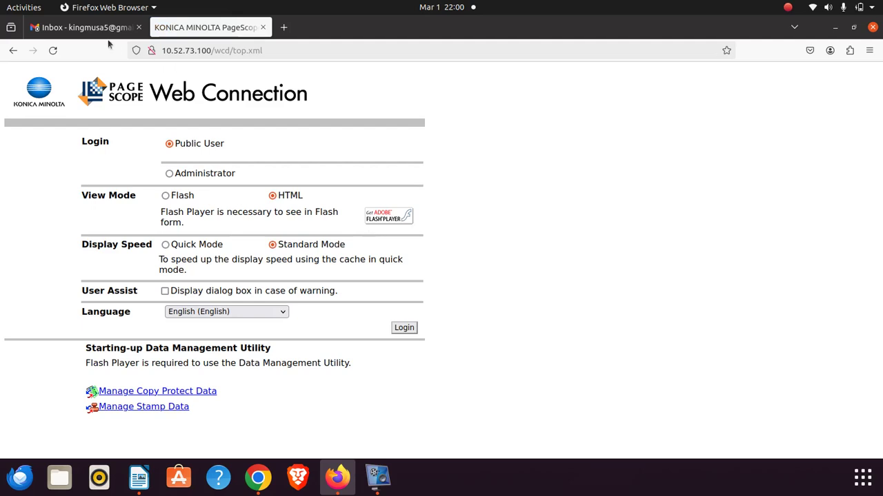
Step: Switch to the Gmail inbox and wait for the new 22:01 Scans from Minolta email
{"action": "left_click", "coordinate": [76, 27]}
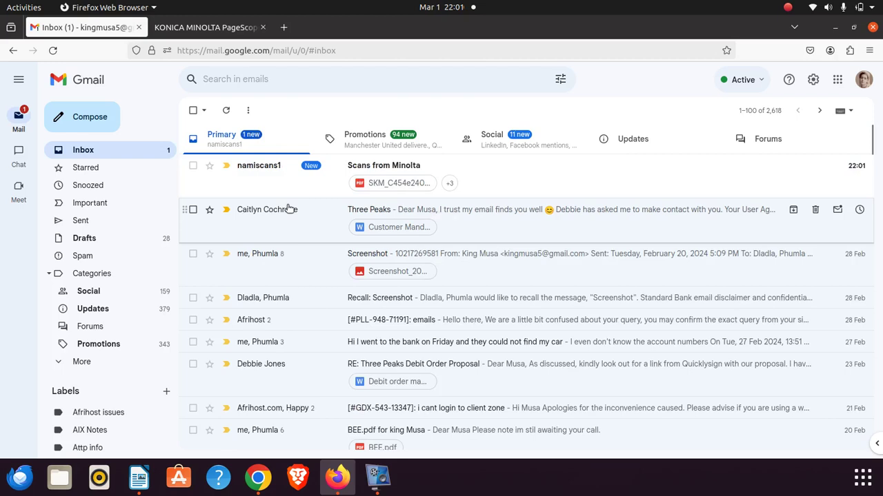
Step: Open the new Scans from Minolta email and preview its SKM_C454e PDF attachment
{"action": "mouse_move", "coordinate": [288, 209]}
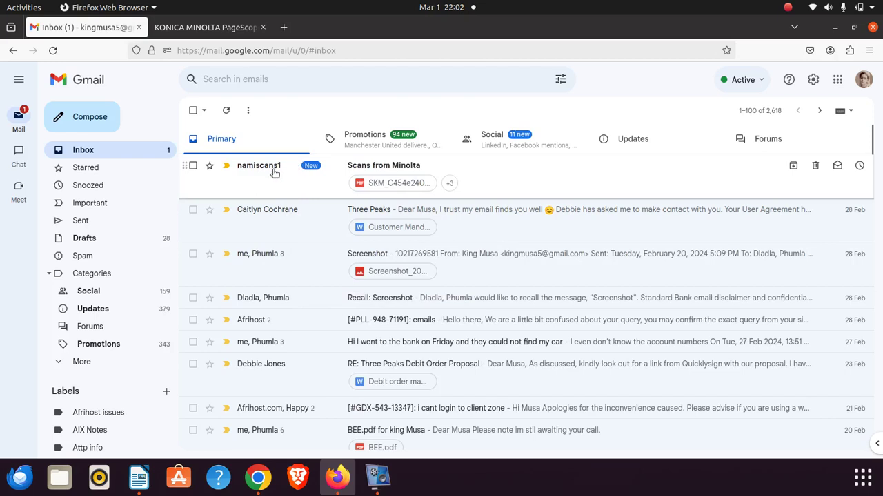
{"action": "left_click", "coordinate": [274, 172]}
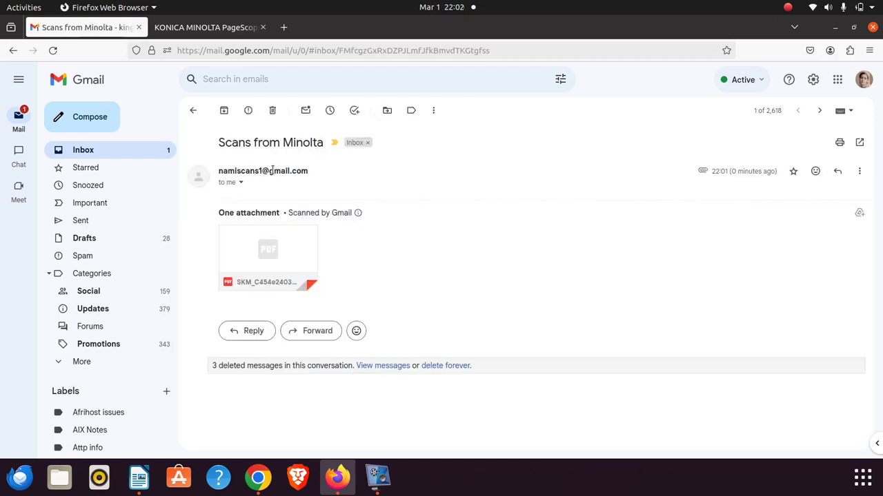
{"action": "left_click", "coordinate": [293, 248]}
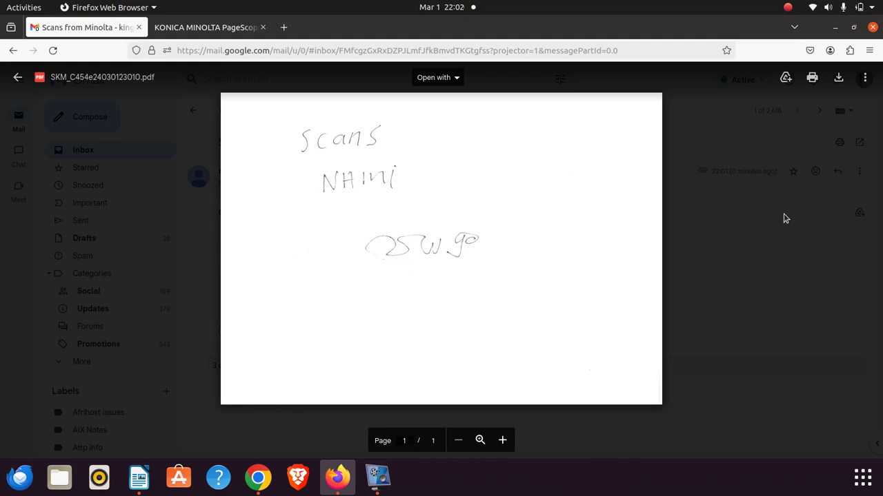
{"action": "left_click", "coordinate": [784, 218]}
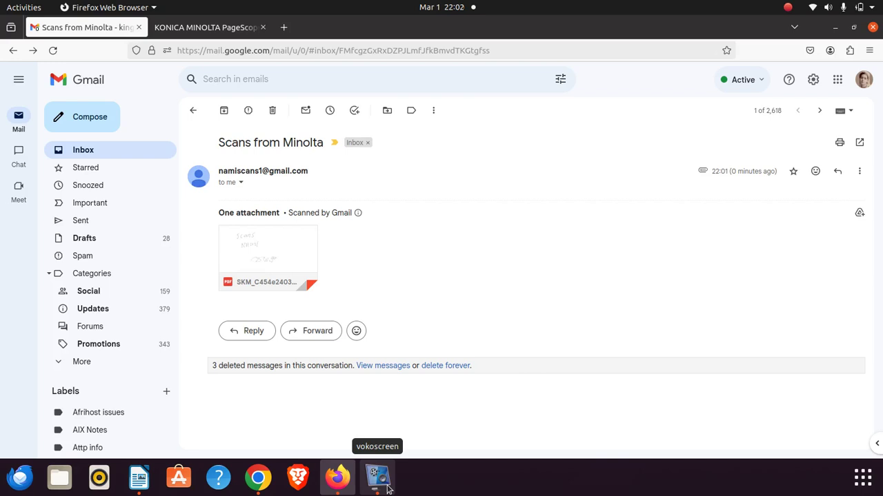
{"action": "left_click", "coordinate": [387, 487]}
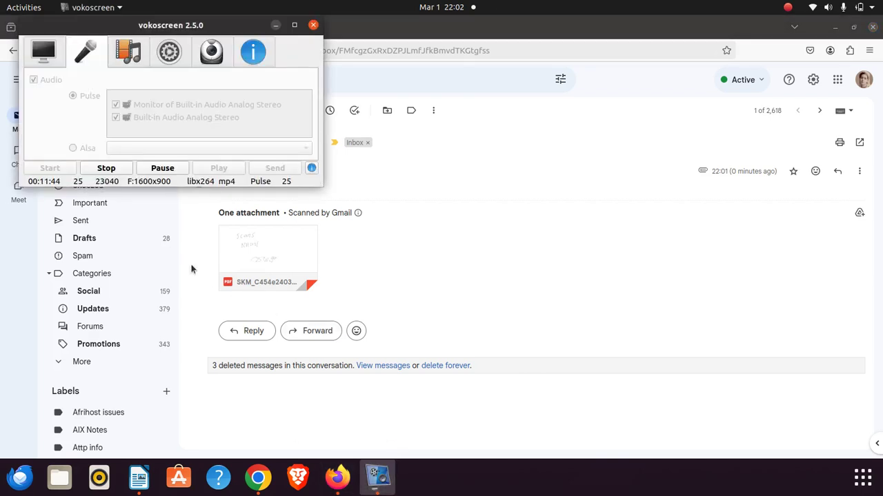